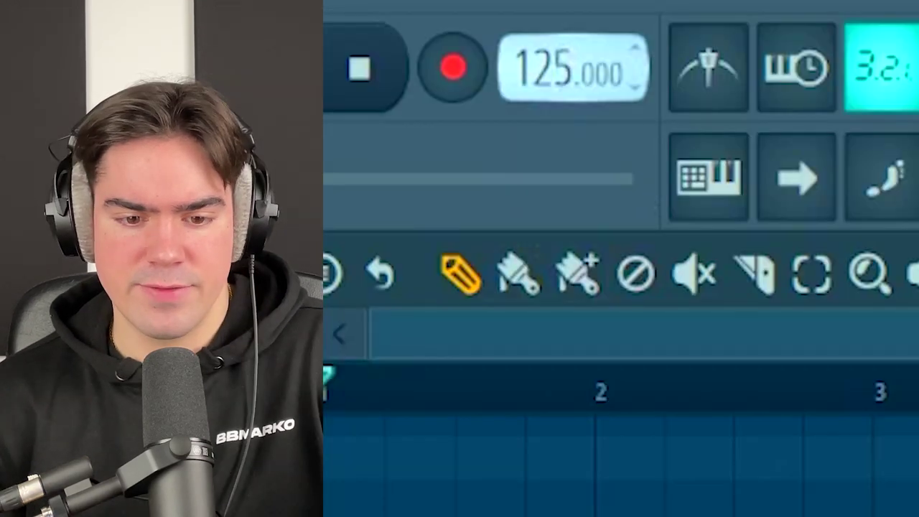
Step: Set the project tempo to 115 BPM and use D as the root note for the piano roll's scale highlighting
{"action": "left_click_drag", "start_coordinate": [421, 14], "coordinate": [420, 23]}
{"action": "left_click_drag", "start_coordinate": [544, 69], "coordinate": [544, 77]}
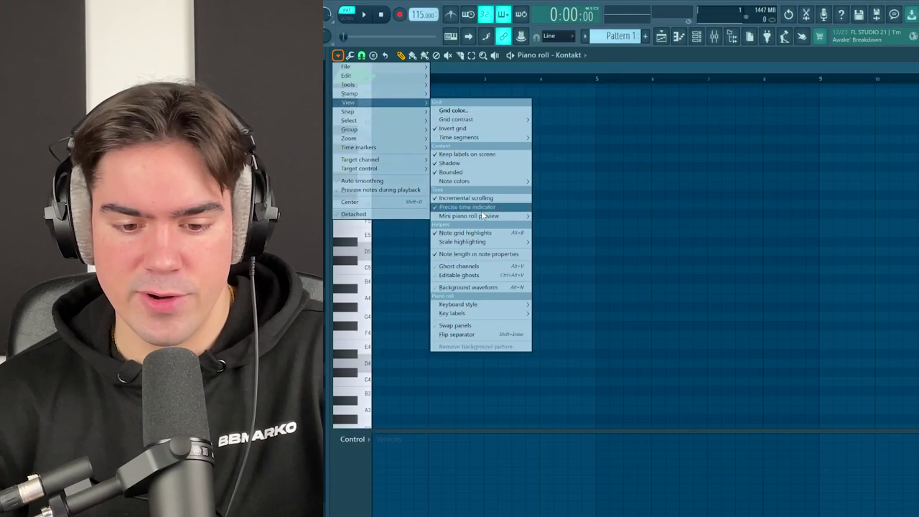
{"action": "mouse_move", "coordinate": [505, 242]}
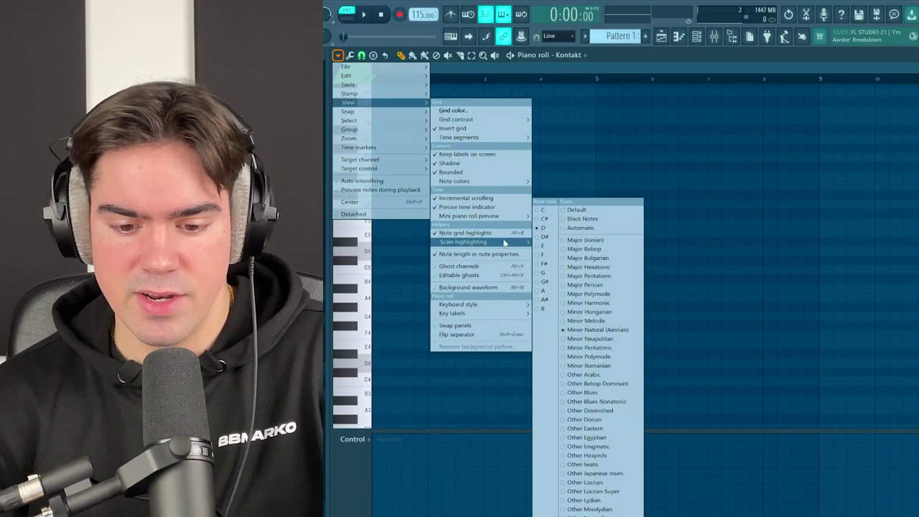
{"action": "left_click", "coordinate": [543, 229]}
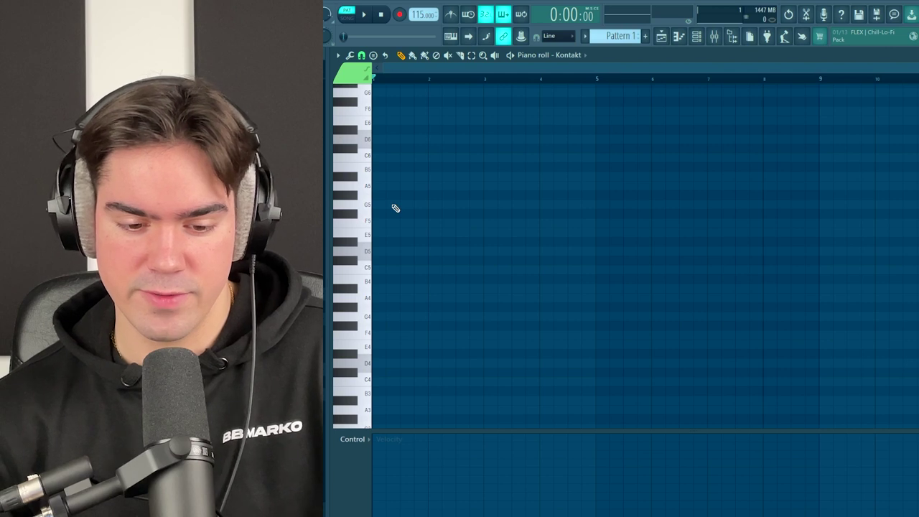
Step: Draw a G minor chord of two-bar G4, A#4 and D5 notes at the start of the pattern
{"action": "scroll", "coordinate": [399, 285], "scroll_direction": "down", "scroll_amount": 1}
{"action": "scroll", "coordinate": [399, 285], "scroll_direction": "up", "scroll_amount": 1, "text": "ctrl"}
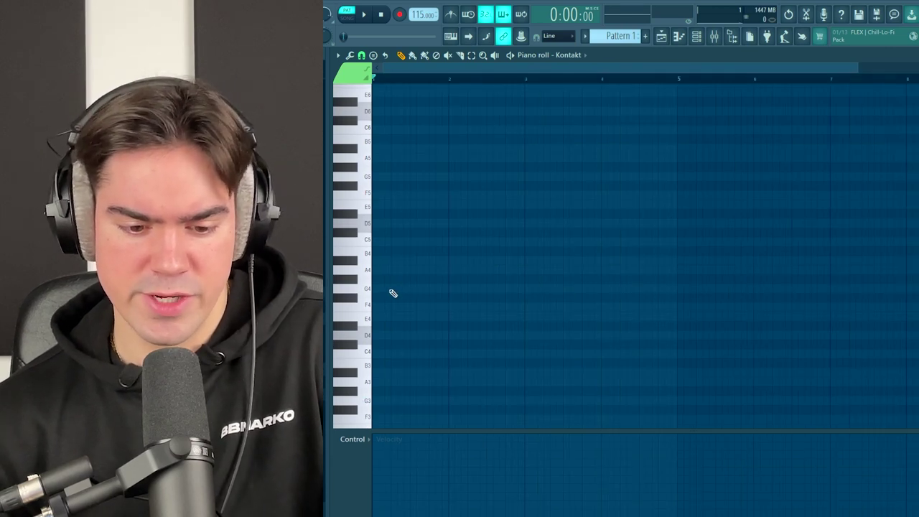
{"action": "left_click", "coordinate": [393, 293]}
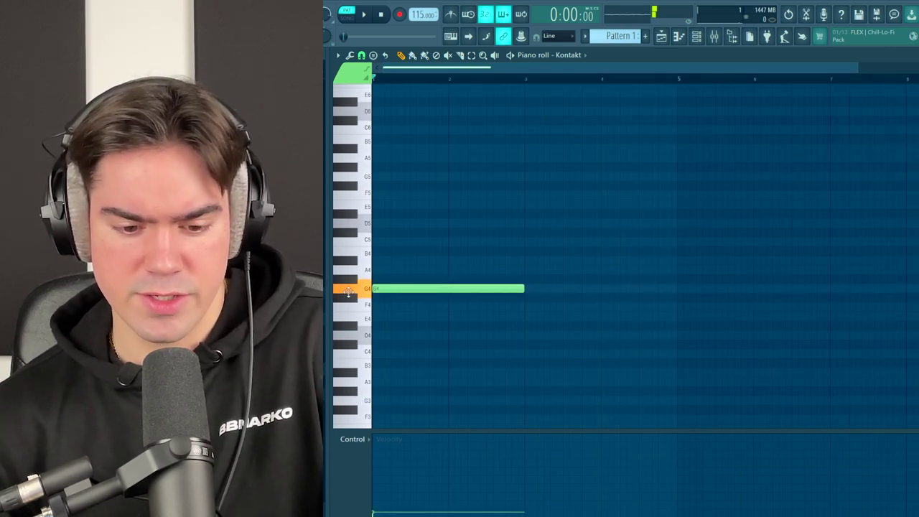
{"action": "left_click", "coordinate": [394, 260]}
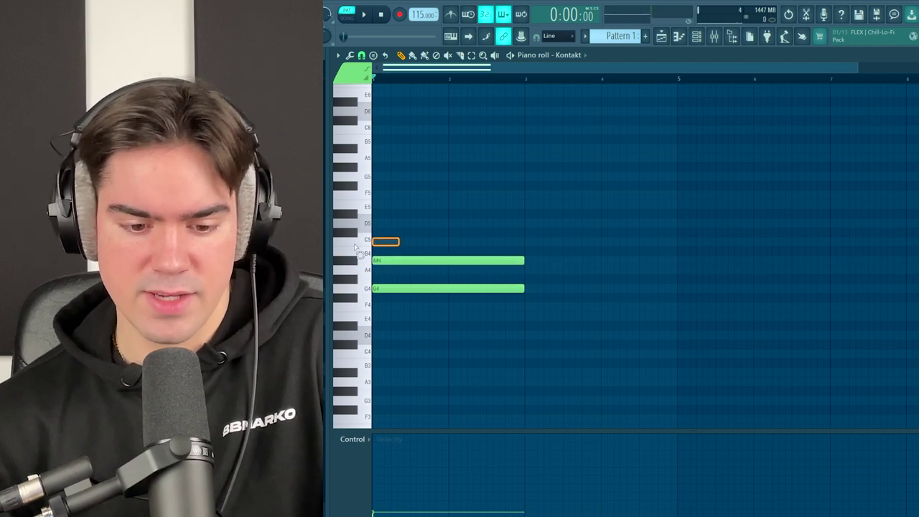
{"action": "left_click", "coordinate": [399, 223]}
{"action": "scroll", "coordinate": [421, 144], "scroll_direction": "up", "scroll_amount": 2}
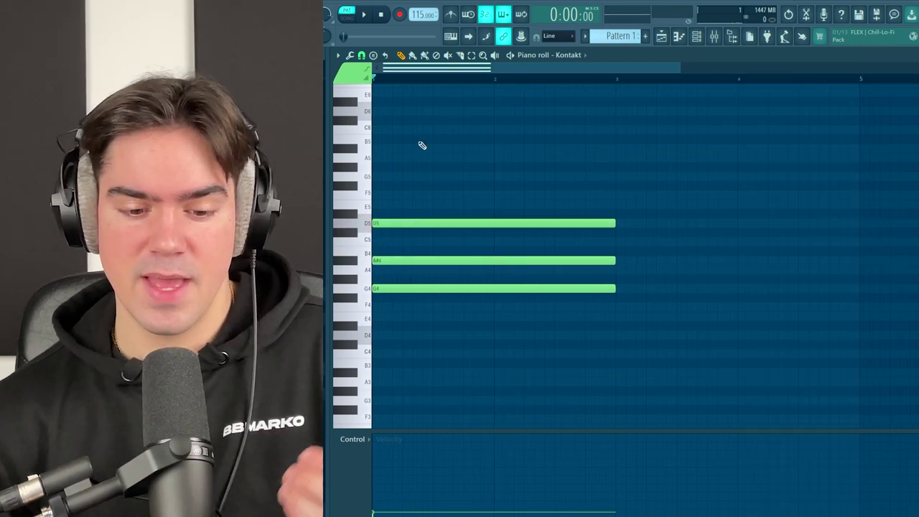
Step: Stagger the A#4 and D5 starts by about a sixth and a third of a bar, ending all three notes at bar 2
{"action": "left_click", "coordinate": [362, 57]}
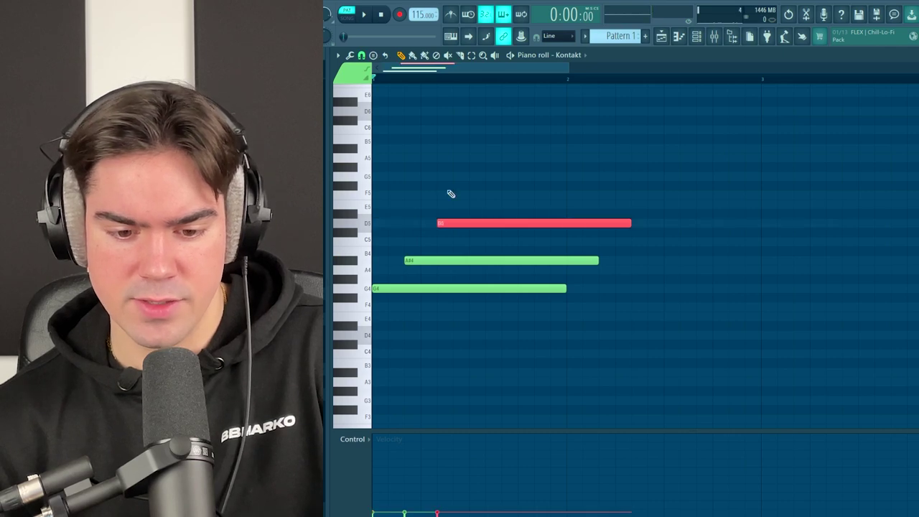
{"action": "left_click_drag", "start_coordinate": [424, 85], "coordinate": [464, 93]}
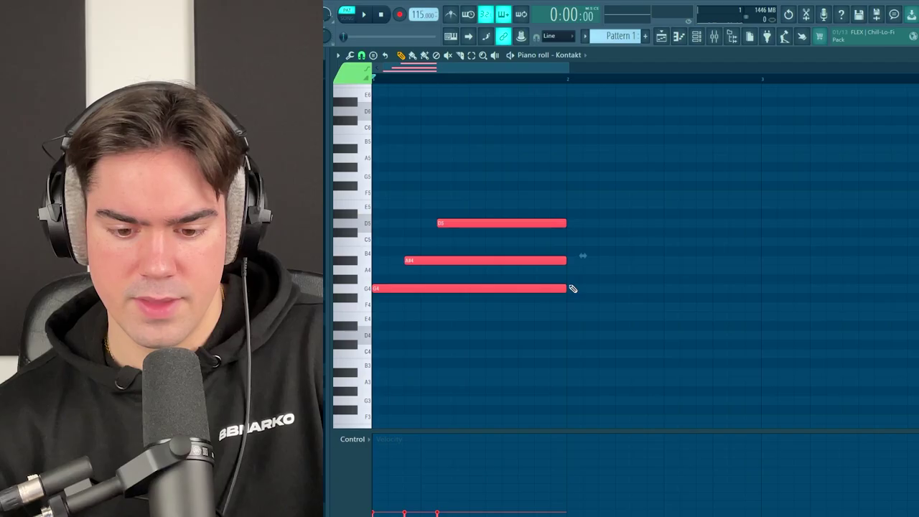
Step: Rework bar 1 into two half-bar G4 notes, a repeated D5 cropped at the bar's end, and one A#4 held to the bar's end
{"action": "left_click_drag", "start_coordinate": [573, 290], "coordinate": [444, 294]}
{"action": "left_click_drag", "start_coordinate": [490, 181], "coordinate": [428, 317]}
{"action": "key", "text": "ctrl+b"}
{"action": "key", "text": "ctrl+d"}
{"action": "left_click_drag", "start_coordinate": [468, 263], "coordinate": [489, 264]}
{"action": "left_click_drag", "start_coordinate": [524, 224], "coordinate": [535, 224]}
{"action": "scroll", "coordinate": [544, 270], "scroll_direction": "up", "scroll_amount": 1}
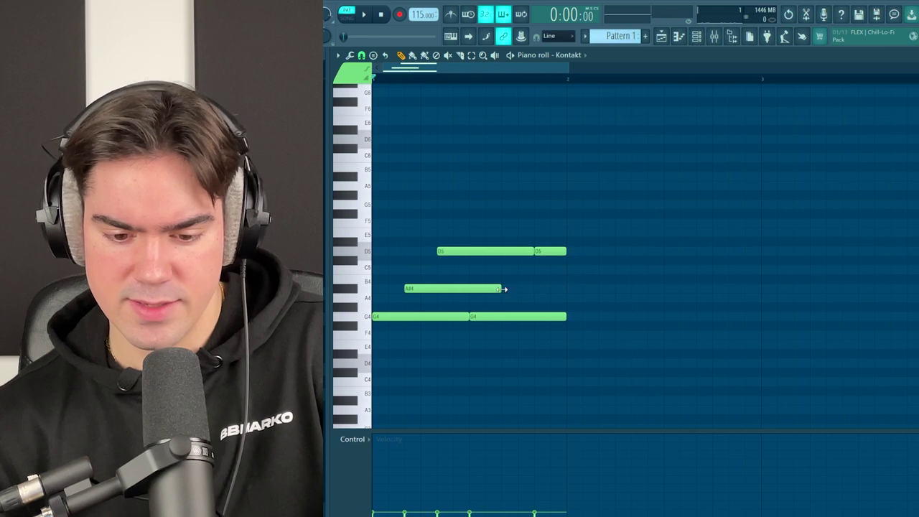
{"action": "left_click_drag", "start_coordinate": [531, 290], "coordinate": [579, 288]}
Step: Duplicate all the notes of bar 1 into bar 2
{"action": "left_click_drag", "start_coordinate": [554, 219], "coordinate": [460, 343]}
{"action": "key", "text": "ctrl+d"}
{"action": "scroll", "coordinate": [510, 320], "scroll_direction": "down", "scroll_amount": 2}
{"action": "key", "text": "ctrl+b"}
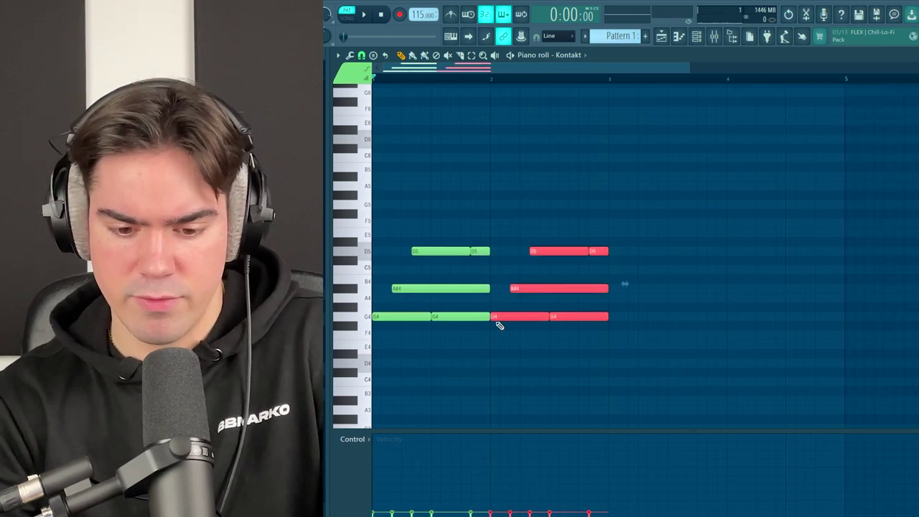
Step: Lower bar 2's A#4 to A4, then extend bar 1's A#4 to the end of bar 2 and its last D5 to the next D5
{"action": "left_click", "coordinate": [549, 288]}
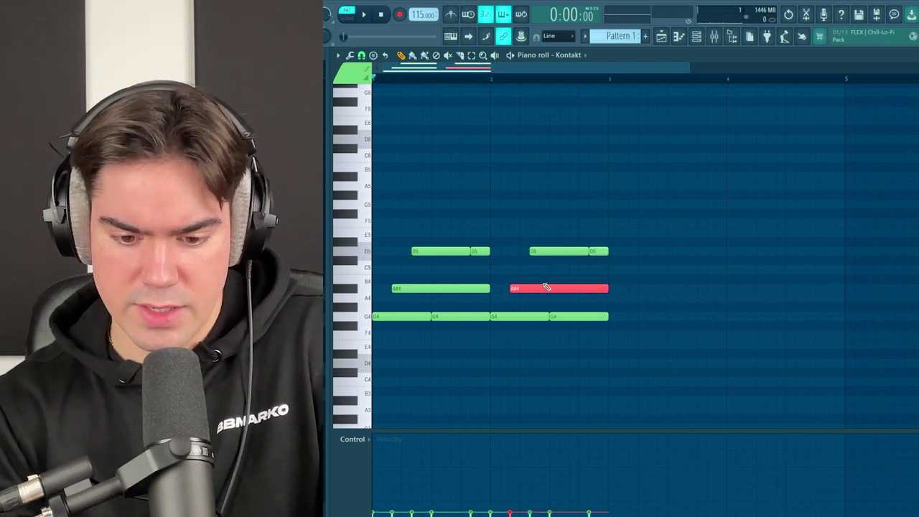
{"action": "key", "text": "shift+Down"}
{"action": "left_click_drag", "start_coordinate": [528, 283], "coordinate": [544, 301]}
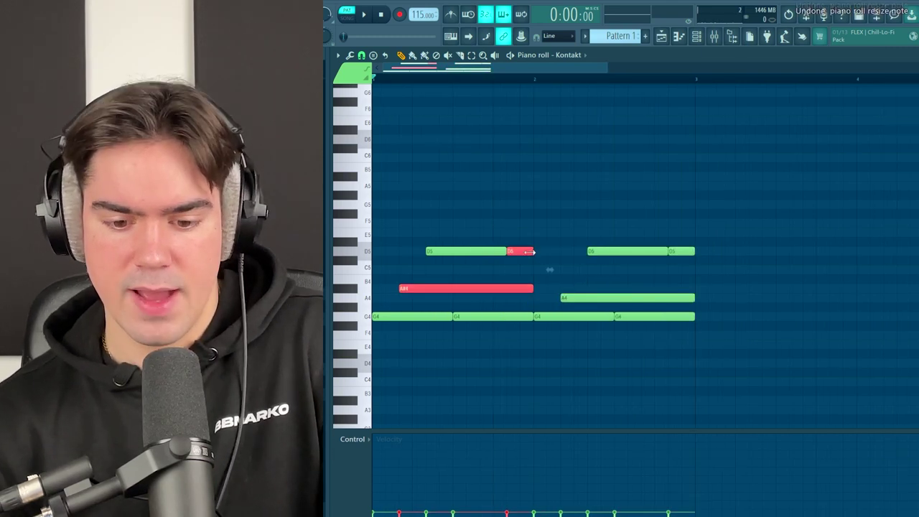
{"action": "left_click_drag", "start_coordinate": [532, 251], "coordinate": [694, 287]}
{"action": "left_click", "coordinate": [601, 269]}
{"action": "scroll", "coordinate": [602, 268], "scroll_direction": "down", "scroll_amount": 2}
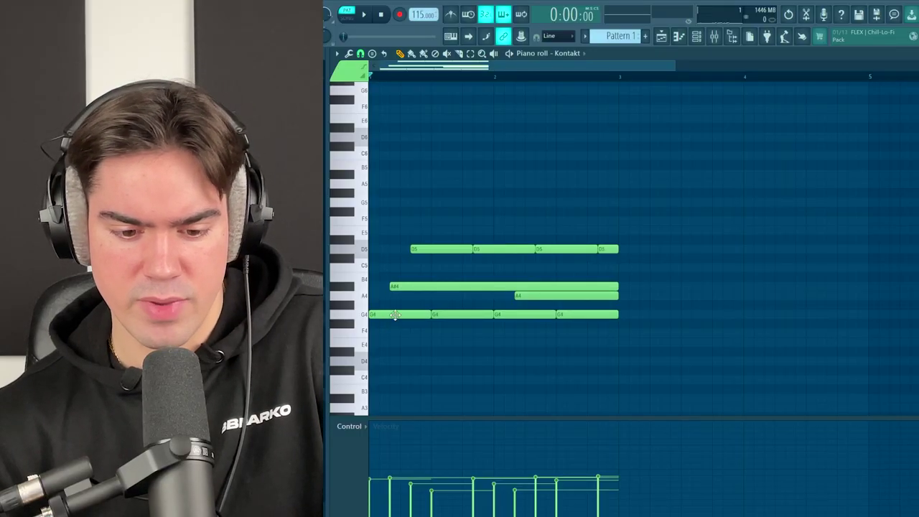
Step: Add a half-bar G5 note at the pattern's start and nudge it slightly late off the grid
{"action": "left_click", "coordinate": [391, 201]}
{"action": "left_click_drag", "start_coordinate": [862, 202], "coordinate": [627, 212]}
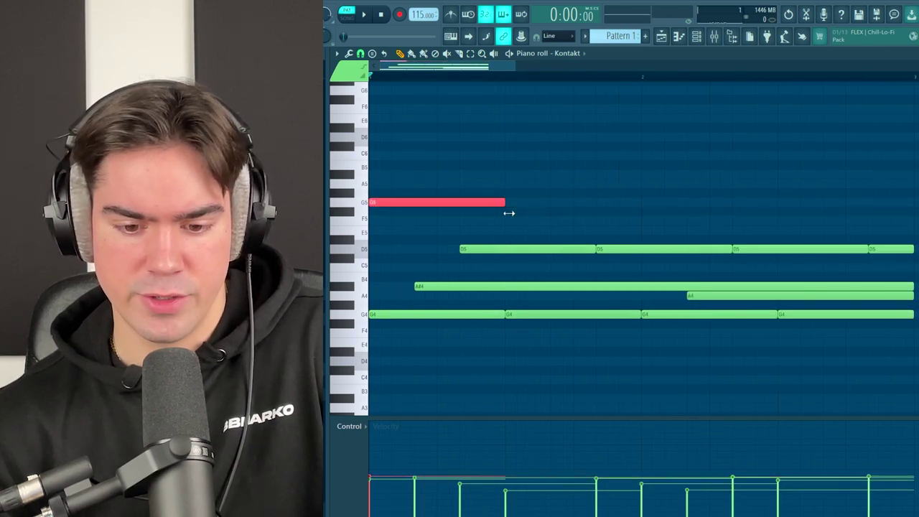
{"action": "left_click_drag", "start_coordinate": [435, 232], "coordinate": [377, 189]}
{"action": "scroll", "coordinate": [388, 201], "scroll_direction": "up", "scroll_amount": 3}
{"action": "left_click_drag", "start_coordinate": [410, 67], "coordinate": [382, 67]}
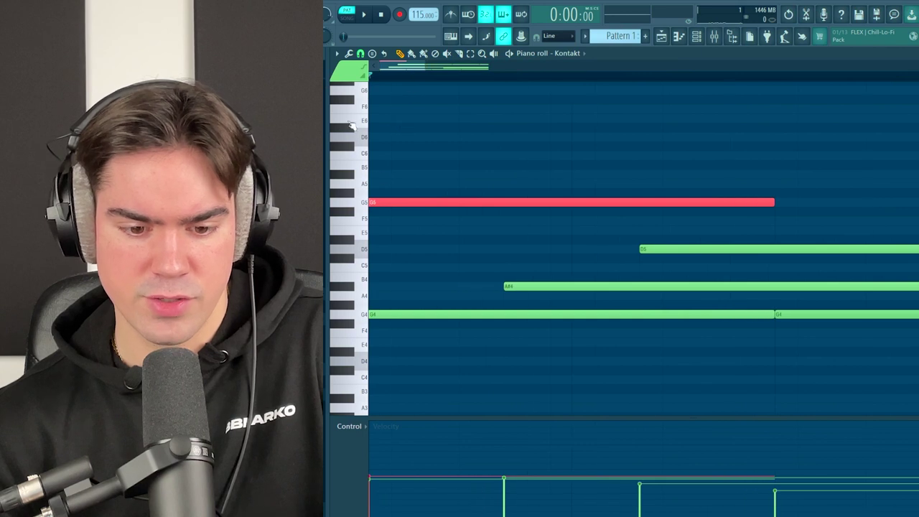
{"action": "left_click", "coordinate": [388, 260], "text": "ctrl"}
{"action": "left_click_drag", "start_coordinate": [389, 332], "coordinate": [386, 235]}
{"action": "left_click_drag", "start_coordinate": [392, 190], "coordinate": [389, 227]}
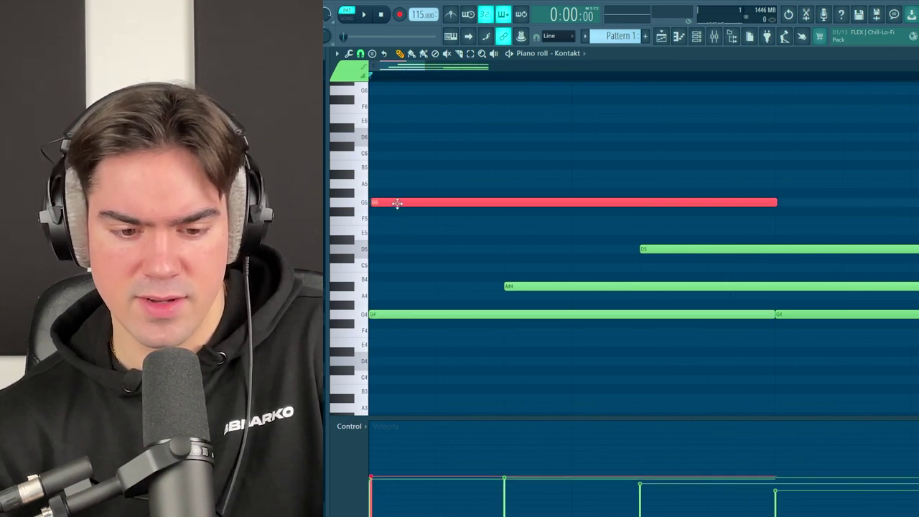
{"action": "scroll", "coordinate": [495, 200], "scroll_direction": "down", "scroll_amount": 5}
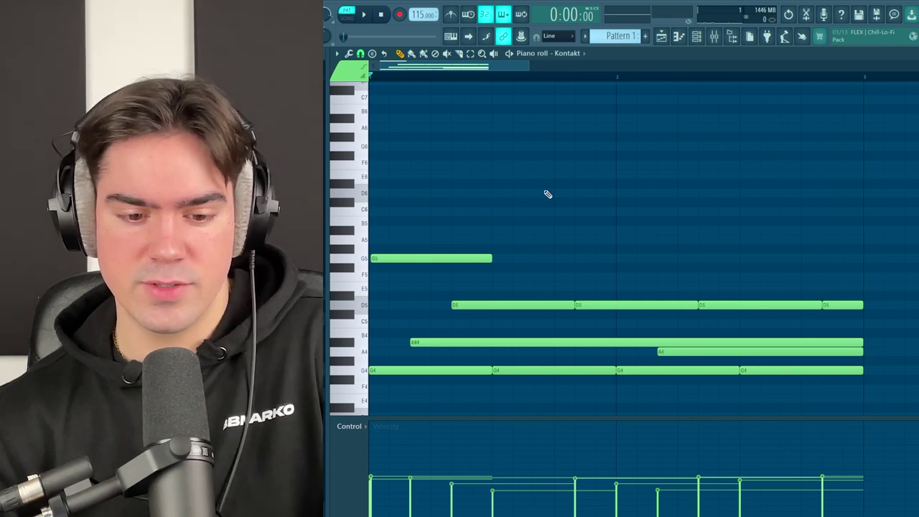
{"action": "left_click_drag", "start_coordinate": [546, 301], "coordinate": [447, 395]}
{"action": "key", "text": "ctrl+d"}
{"action": "left_click_drag", "start_coordinate": [608, 283], "coordinate": [447, 392]}
{"action": "key", "text": "ctrl+d"}
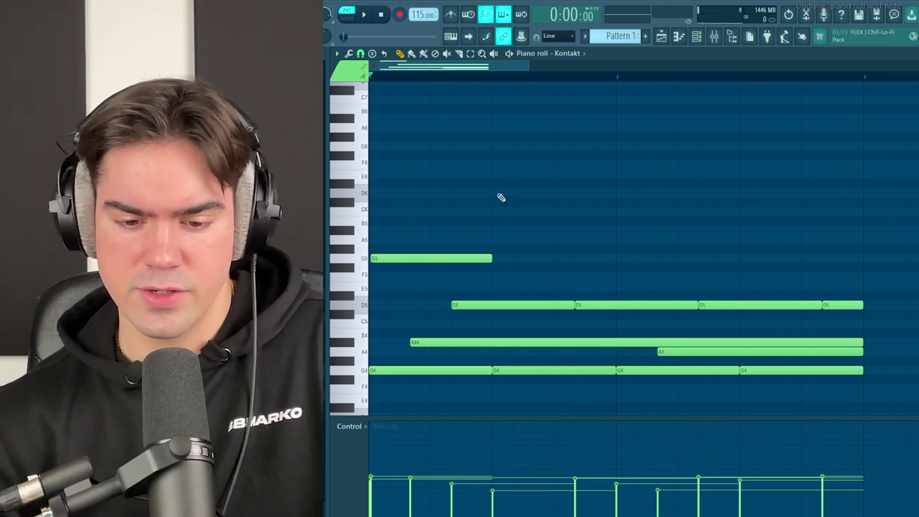
Step: Draw a melody of D6, C6, A#5, A5, F6 and C6 above the chords, and duplicate the two-bar pattern into bars 3 and 4
{"action": "left_click", "coordinate": [496, 192]}
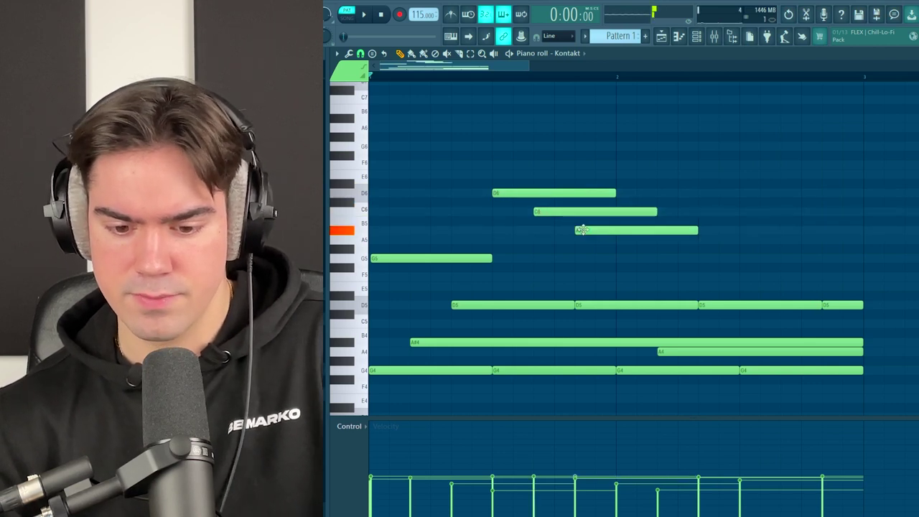
{"action": "right_click", "coordinate": [598, 304]}
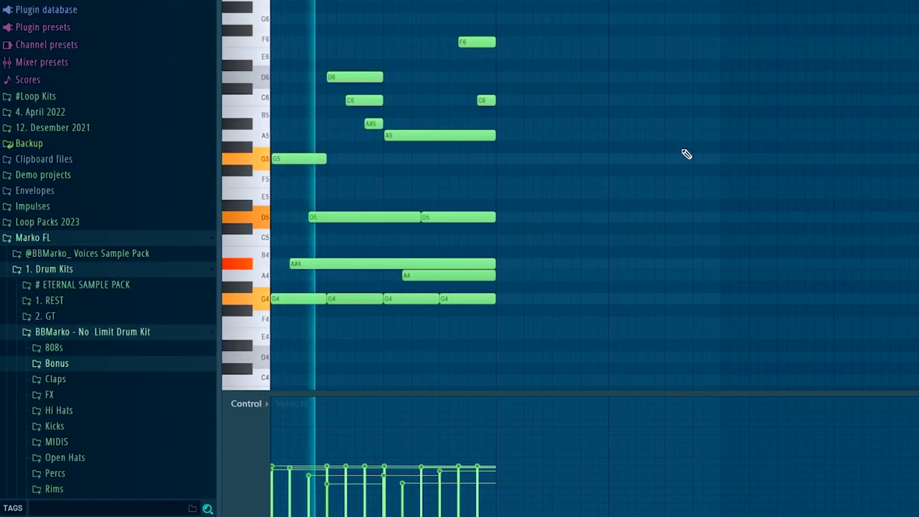
{"action": "key", "text": "ctrl+b"}
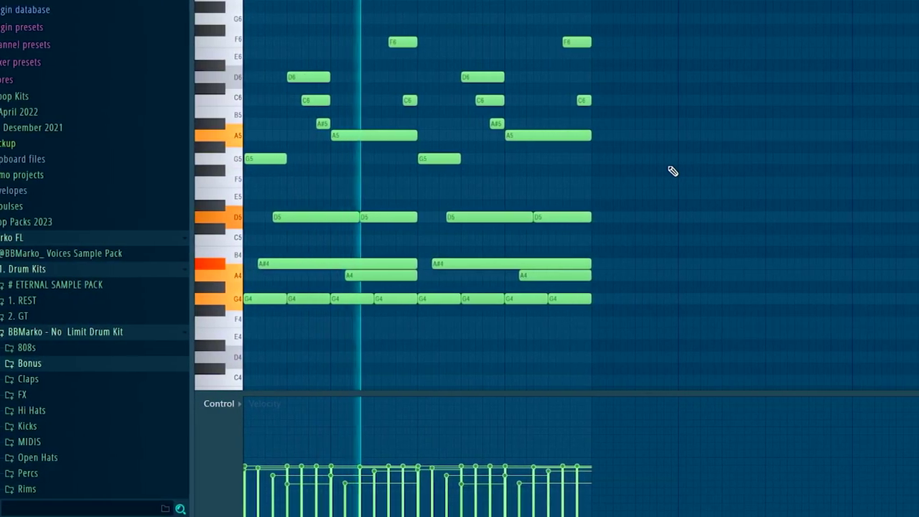
Step: Append a copy of the four-bar pattern and transpose it down five semitones
{"action": "key", "text": "ctrl+v"}
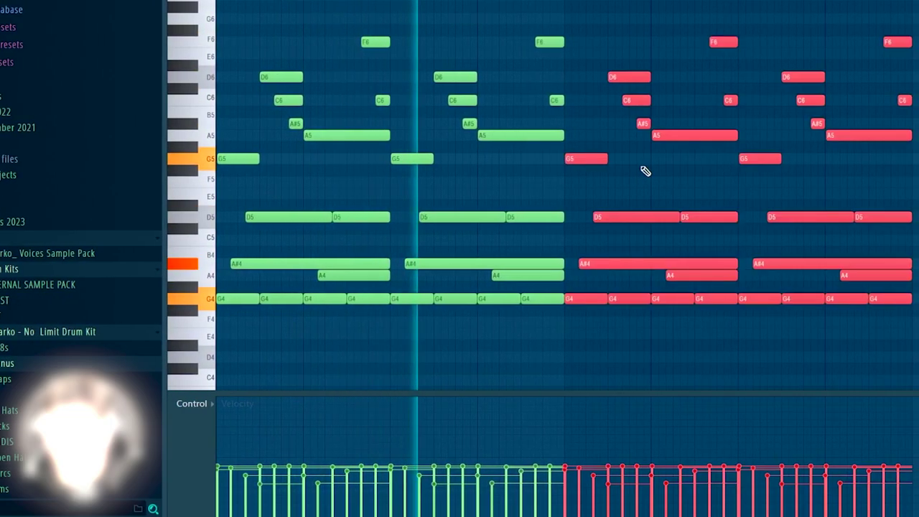
{"action": "key", "text": "shift+Down"}
{"action": "key", "text": "shift+Down"}
{"action": "key", "text": "shift+Down"}
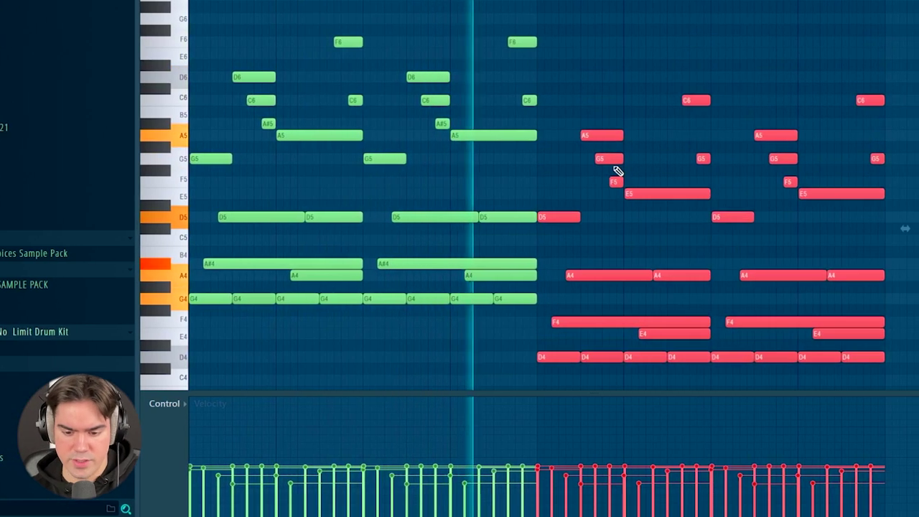
{"action": "key", "text": "ctrl+d"}
{"action": "scroll", "coordinate": [617, 180], "scroll_direction": "down", "scroll_amount": 1}
{"action": "scroll", "coordinate": [721, 58], "scroll_direction": "down", "scroll_amount": 1}
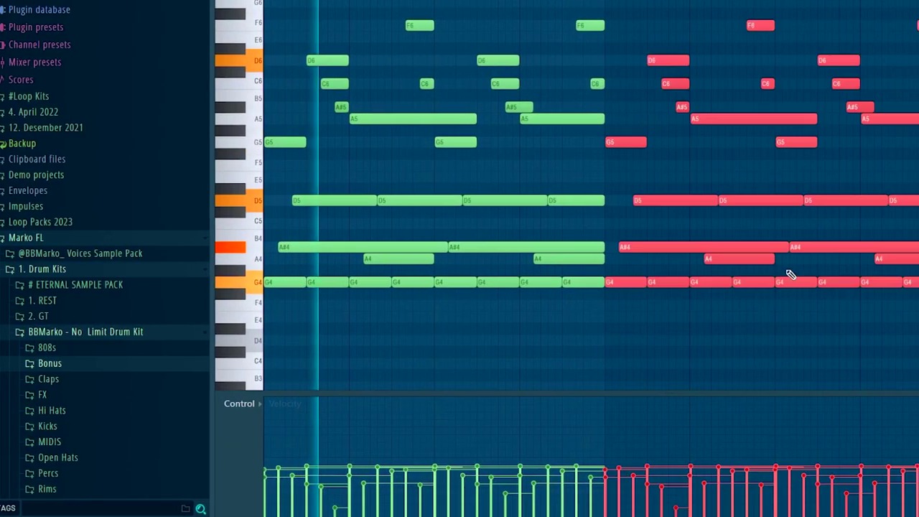
Step: Duplicate the edited four bars into bars 5 to 8 and transpose the copy down so its root note is D4
{"action": "key", "text": "ctrl+d"}
{"action": "key", "text": "ctrl+z"}
{"action": "key", "text": "ctrl+b"}
{"action": "key", "text": "shift+Down"}
{"action": "key", "text": "Down"}
{"action": "key", "text": "Down"}
{"action": "key", "text": "Down"}
{"action": "key", "text": "Down"}
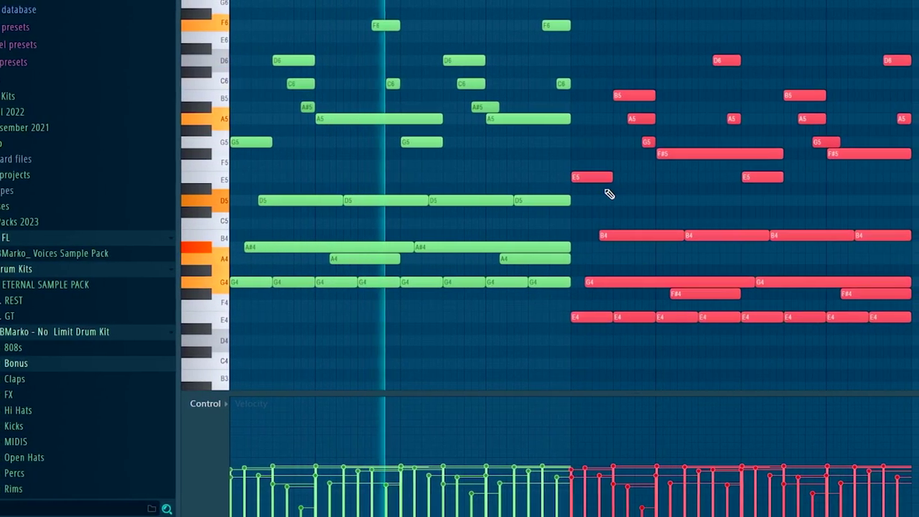
Step: Lengthen the last G4, A#4 and A4 notes of the first four bars so they ring past the start of bar 5
{"action": "key", "text": "ctrl+d"}
{"action": "left_click_drag", "start_coordinate": [561, 244], "coordinate": [579, 260]}
{"action": "key", "text": "ctrl+d"}
{"action": "left_click_drag", "start_coordinate": [525, 280], "coordinate": [549, 281]}
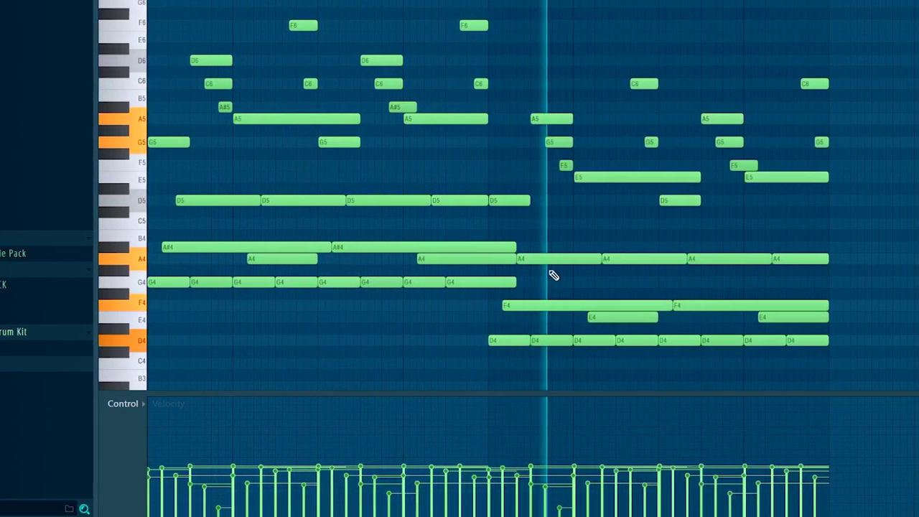
{"action": "left_click_drag", "start_coordinate": [492, 335], "coordinate": [857, 328]}
{"action": "scroll", "coordinate": [826, 325], "scroll_direction": "down", "scroll_amount": 1}
{"action": "key", "text": "ctrl+d"}
{"action": "scroll", "coordinate": [736, 277], "scroll_direction": "down", "scroll_amount": 2}
{"action": "scroll", "coordinate": [678, 255], "scroll_direction": "down", "scroll_amount": 1}
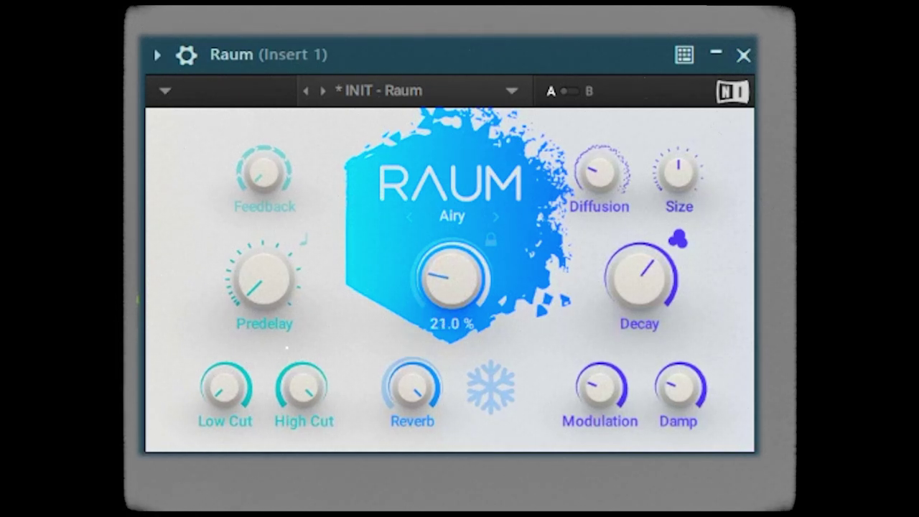
Step: Slightly lower the Magnitude of the RC-20 Retro Color effect on Insert 1
{"action": "mouse_move", "coordinate": [462, 298]}
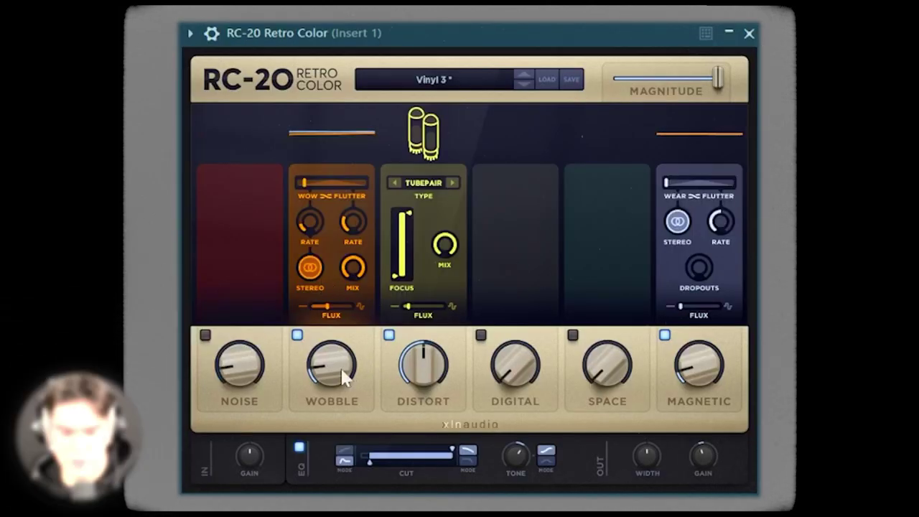
{"action": "left_click_drag", "start_coordinate": [719, 81], "coordinate": [709, 87]}
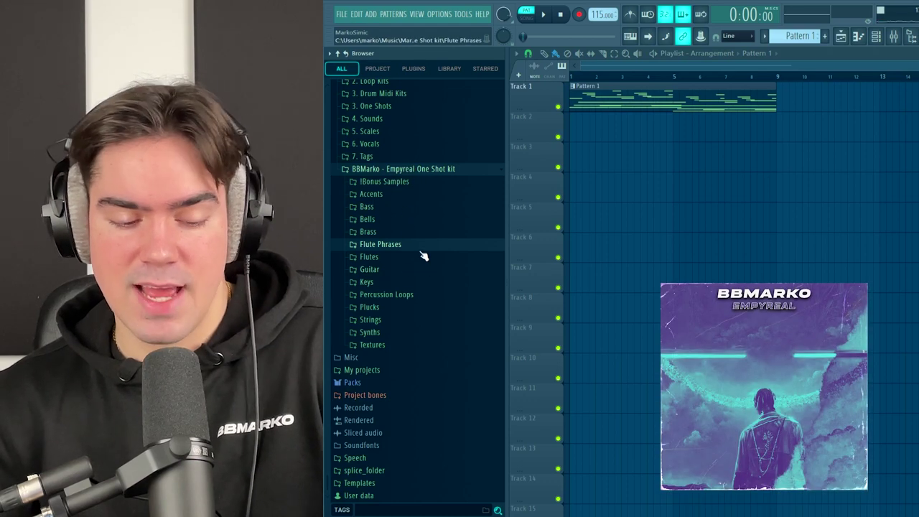
Step: Place the sample "2. Flute Phrase 115 _ Cminor" from the Flute Phrases folder at the start of Track 2 in Stretch mode and play it
{"action": "left_click", "coordinate": [414, 246]}
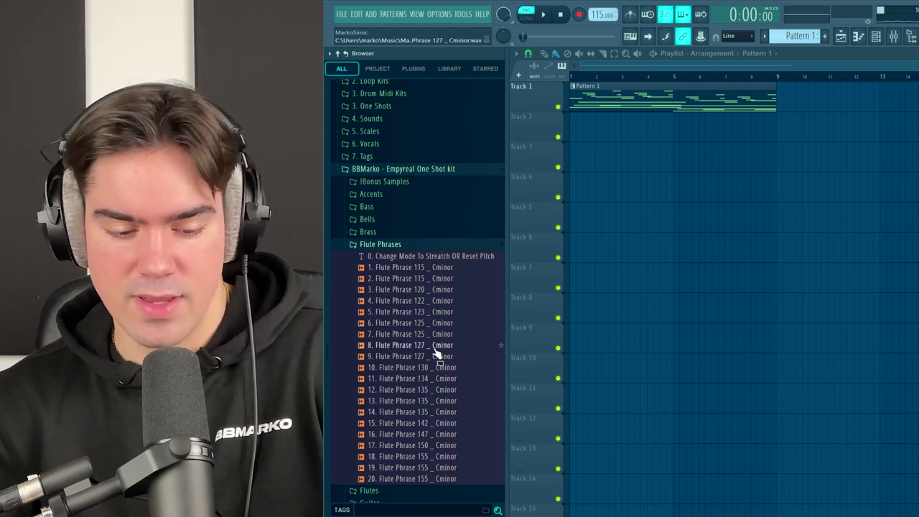
{"action": "left_click", "coordinate": [410, 280]}
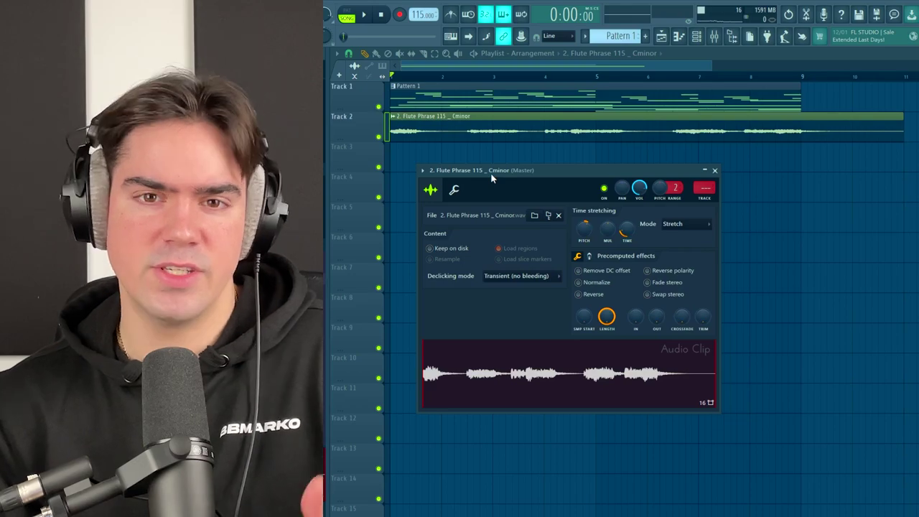
{"action": "key", "text": "space"}
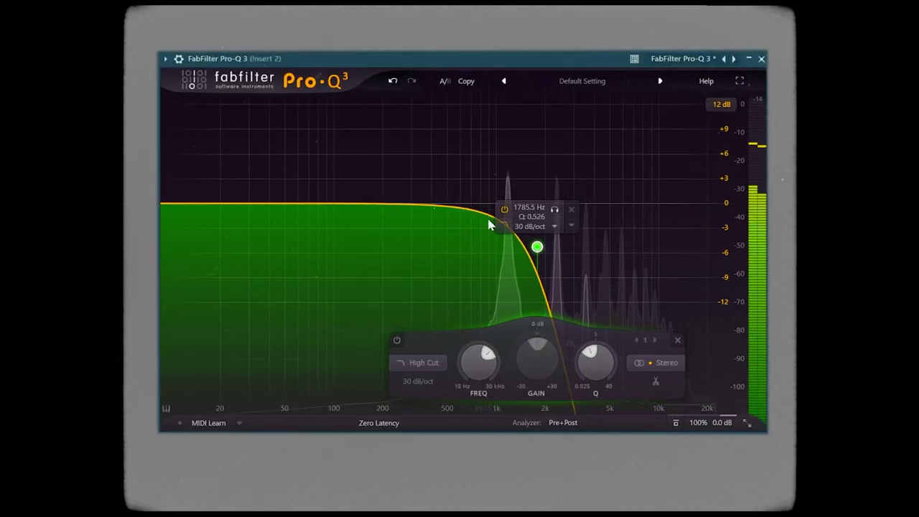
Step: In the Insert 2 Pro-Q 3, add a bell cut of about -4.16 dB near 801 Hz and raise the high cut's frequency with an 18 dB/oct slope
{"action": "left_click_drag", "start_coordinate": [488, 225], "coordinate": [485, 230]}
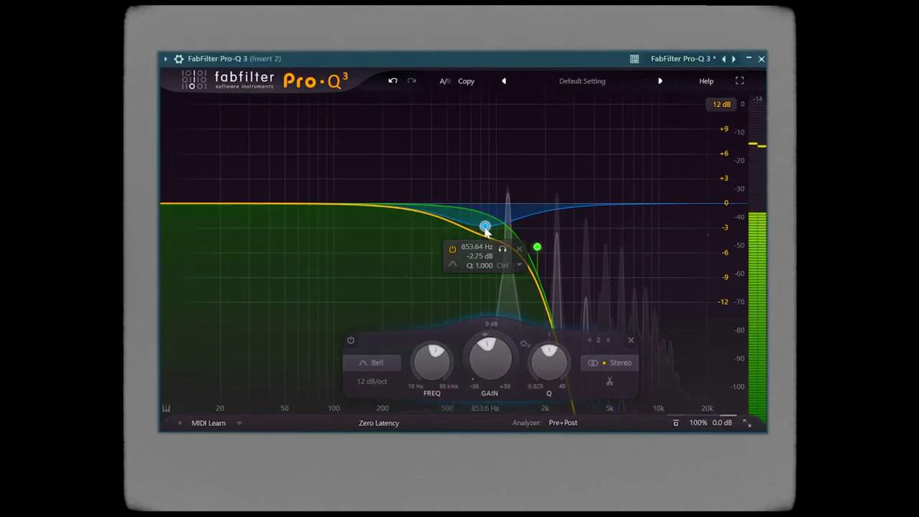
{"action": "left_click_drag", "start_coordinate": [537, 247], "coordinate": [572, 263]}
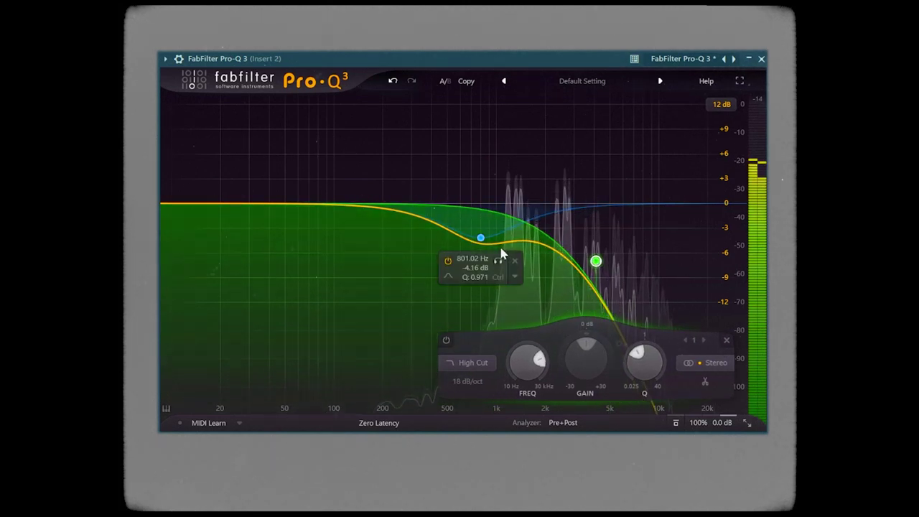
Step: In the Insert 2 Pro-Q 3, shift the bell cut to about -4.44 dB near 1242 Hz and fine-tune the high cut's frequency
{"action": "left_click_drag", "start_coordinate": [480, 238], "coordinate": [524, 241]}
{"action": "left_click_drag", "start_coordinate": [597, 262], "coordinate": [604, 263]}
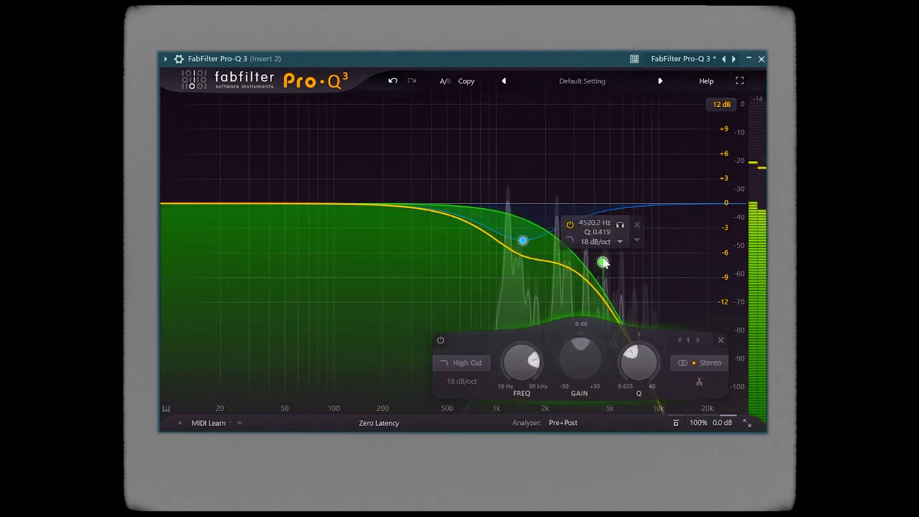
{"action": "left_click_drag", "start_coordinate": [523, 240], "coordinate": [514, 241]}
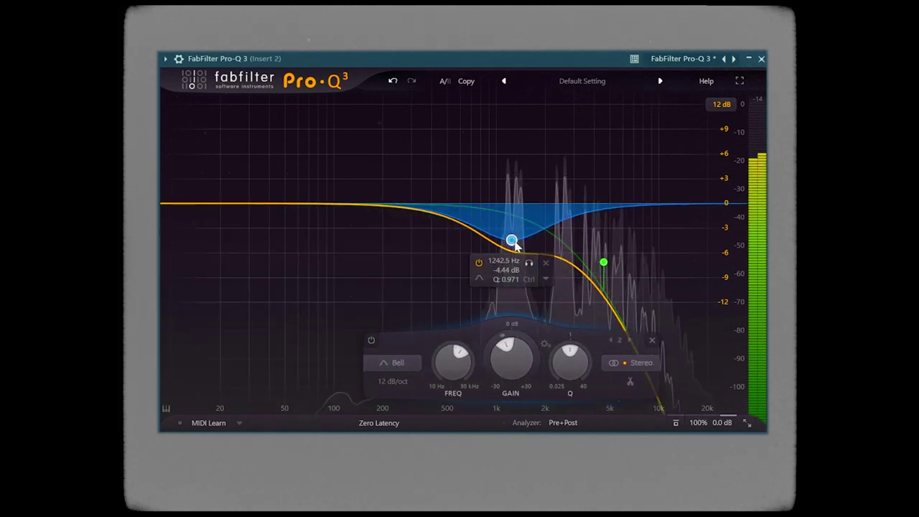
{"action": "left_click_drag", "start_coordinate": [604, 263], "coordinate": [593, 264]}
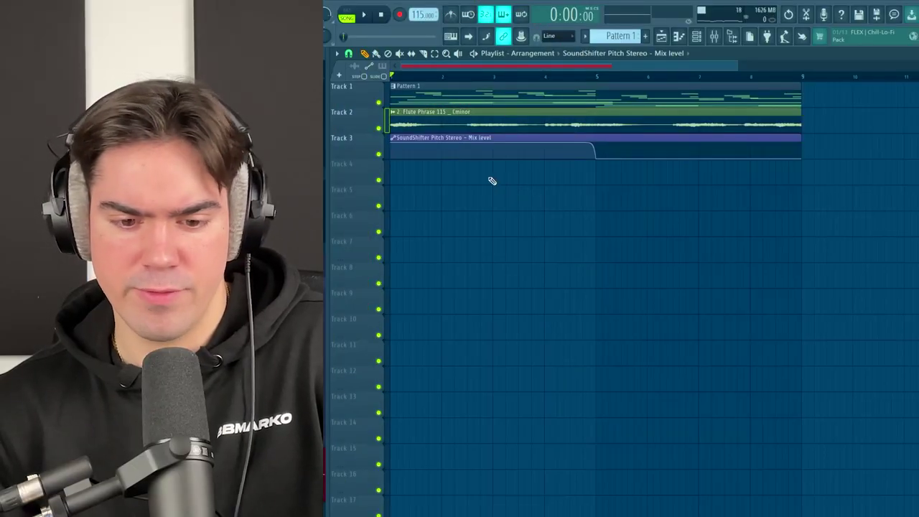
Step: Review the notes of Pattern 1 in the piano roll and play back the arrangement
{"action": "double_click", "coordinate": [480, 91]}
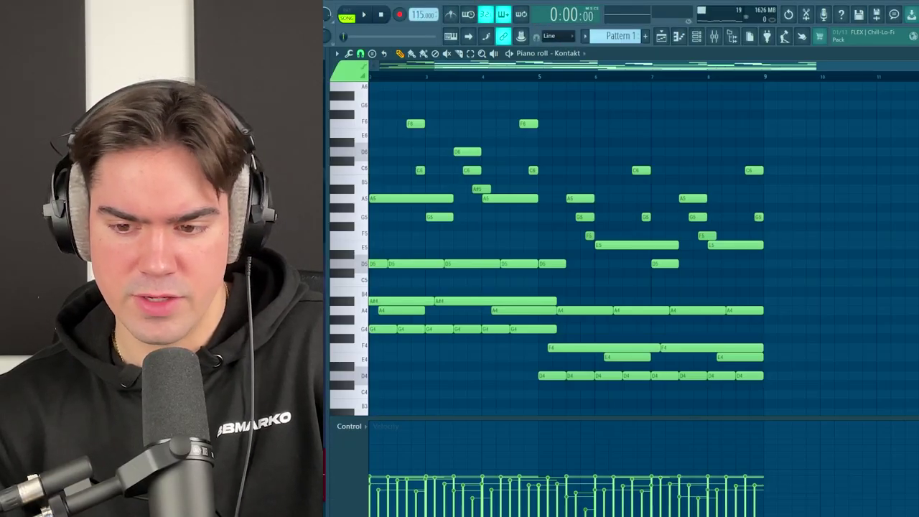
{"action": "key", "text": "F7"}
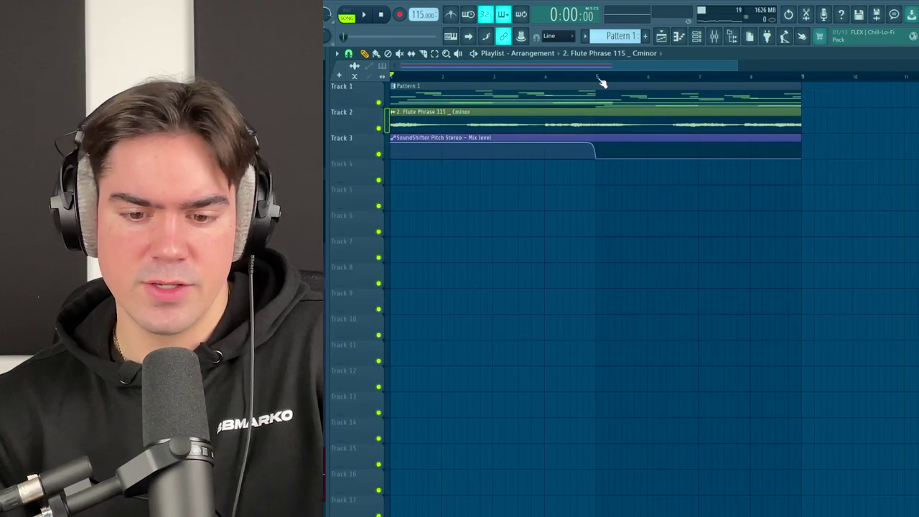
{"action": "key", "text": "ctrl+a"}
{"action": "key", "text": "ctrl+d"}
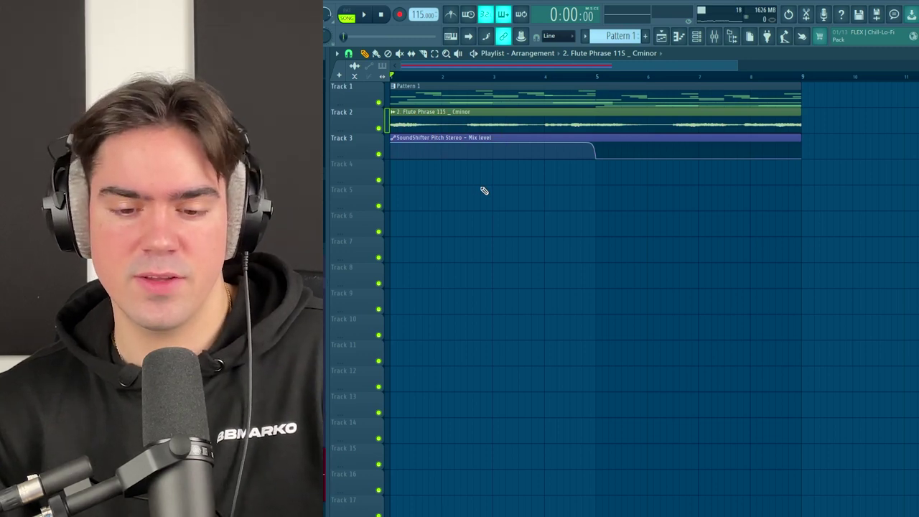
{"action": "key", "text": "F7"}
{"action": "left_click_drag", "start_coordinate": [848, 165], "coordinate": [645, 391]}
{"action": "key", "text": "F5"}
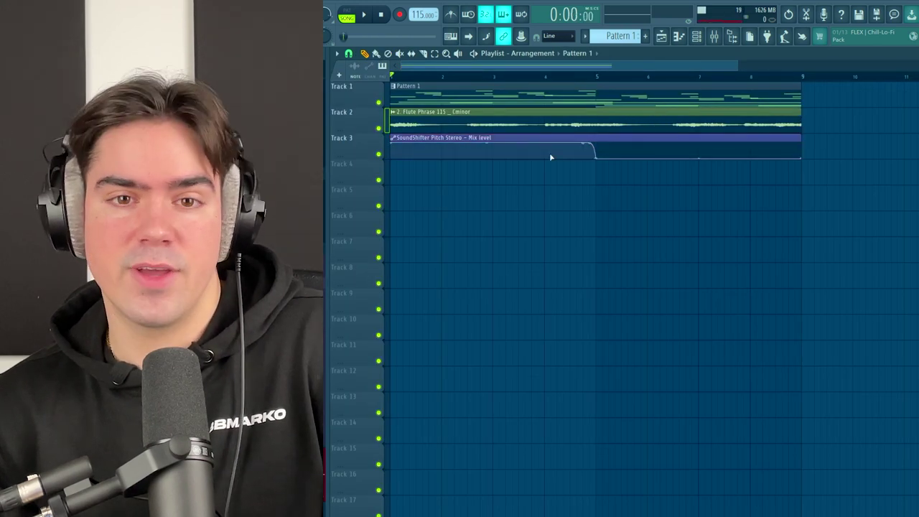
{"action": "key", "text": "space"}
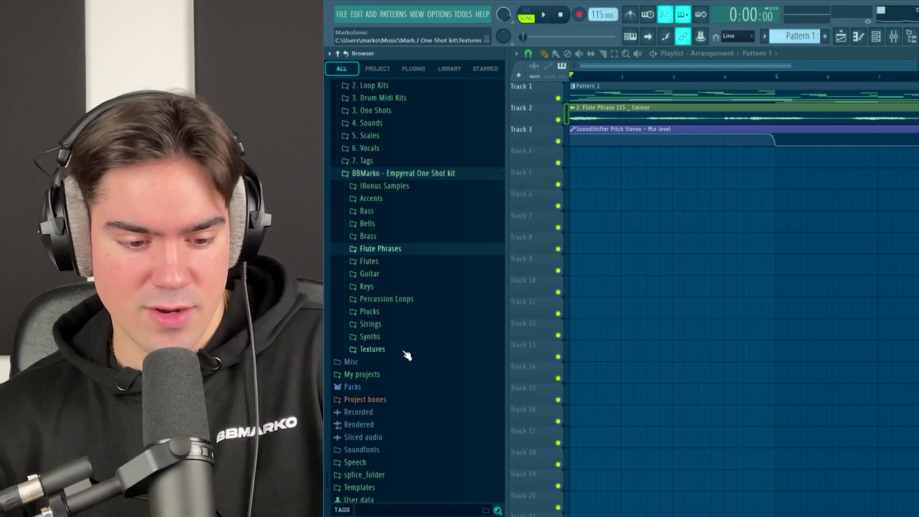
Step: Place the sample "Summer Birds [Texture]" from the Textures folder at the start of Track 4 and play it
{"action": "left_click", "coordinate": [405, 352]}
{"action": "left_click", "coordinate": [422, 392]}
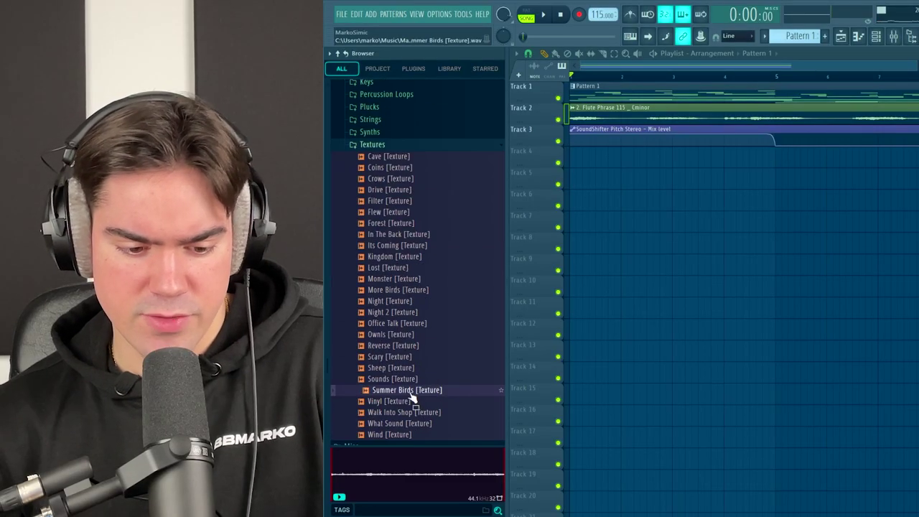
{"action": "left_click_drag", "start_coordinate": [408, 399], "coordinate": [575, 152]}
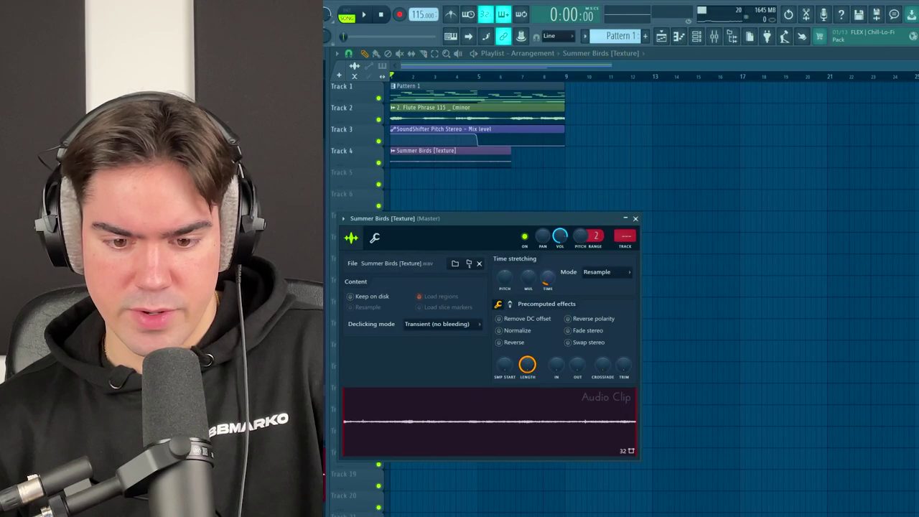
{"action": "left_click", "coordinate": [635, 218]}
{"action": "key", "text": "space"}
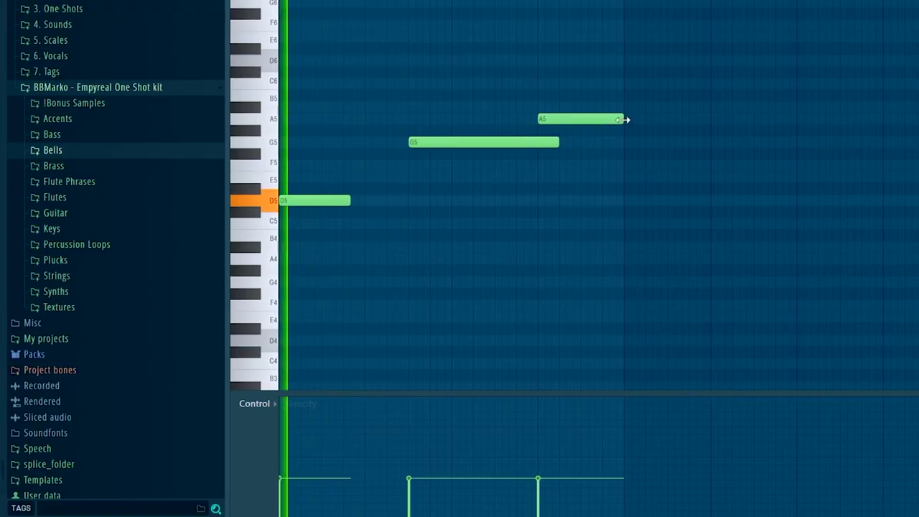
Step: Shorten the bell phrase's A5 note, duplicate the phrase into the next four bars and move the copied A5 to C6
{"action": "left_click_drag", "start_coordinate": [568, 119], "coordinate": [599, 120]}
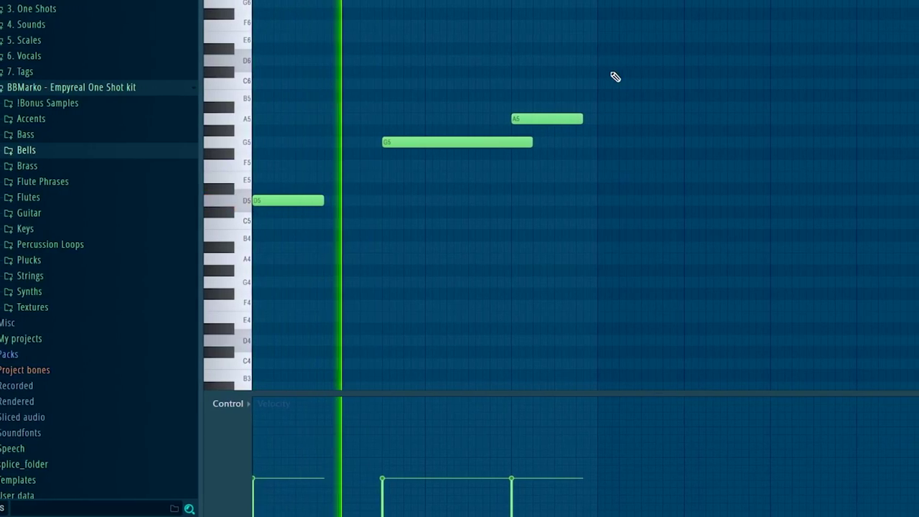
{"action": "key", "text": "ctrl+b"}
{"action": "left_click_drag", "start_coordinate": [882, 117], "coordinate": [867, 81]}
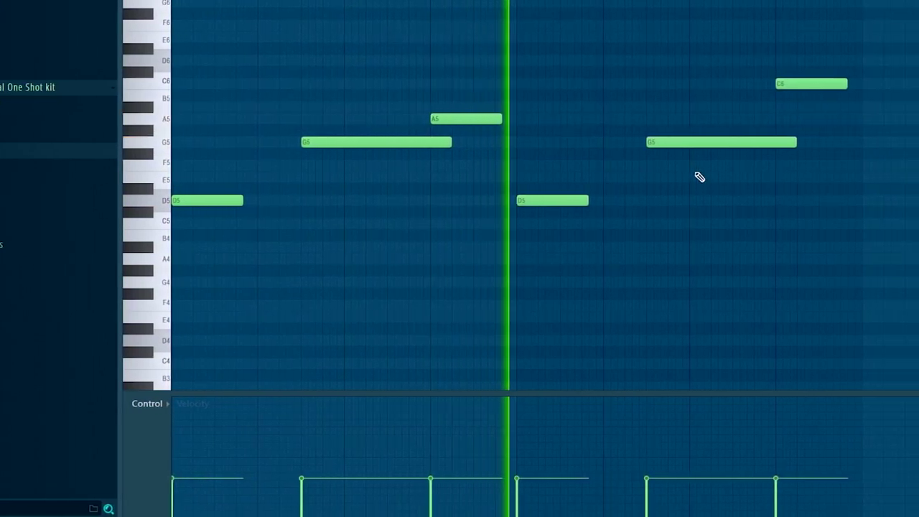
{"action": "scroll", "coordinate": [584, 159], "scroll_direction": "down", "scroll_amount": 1}
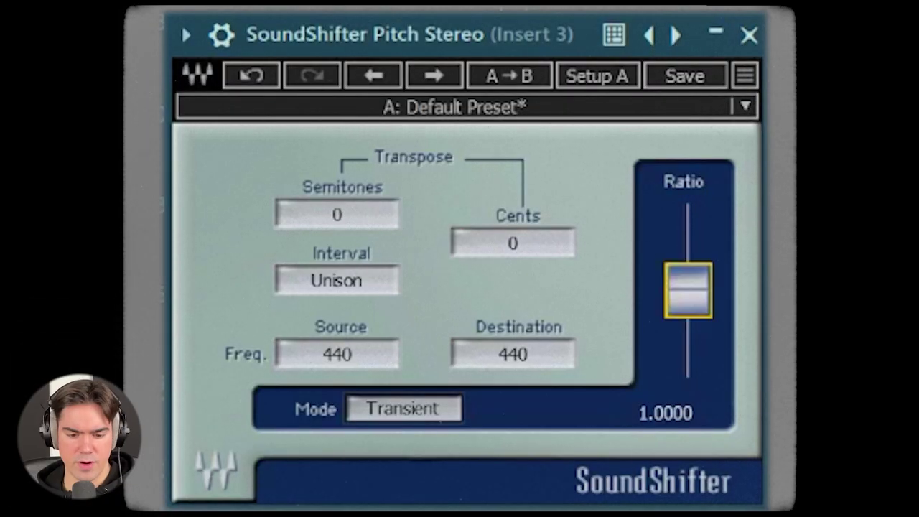
Step: Raise the SoundShifter Pitch ratio on Insert 3, and in its Pro-Q 3 add a high cut and a bell cut near 822 Hz
{"action": "left_click_drag", "start_coordinate": [689, 289], "coordinate": [683, 209]}
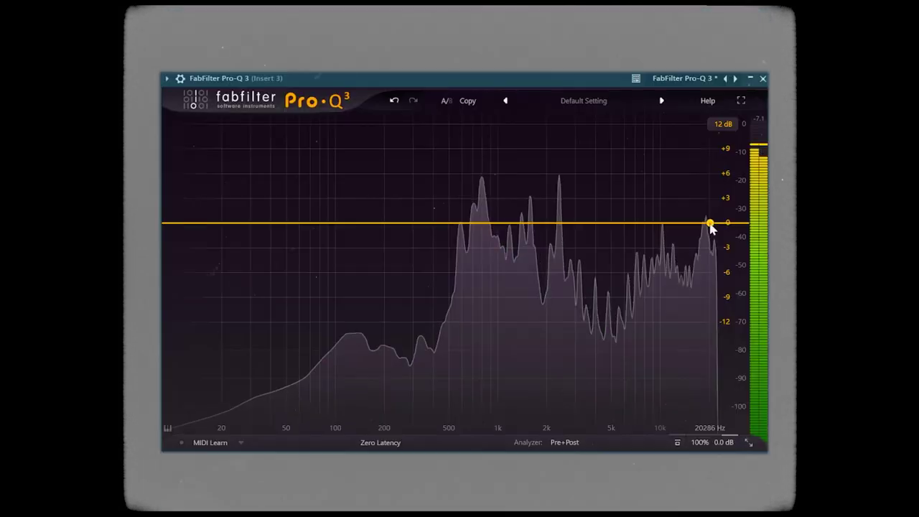
{"action": "left_click_drag", "start_coordinate": [709, 223], "coordinate": [543, 266]}
{"action": "left_click", "coordinate": [484, 259]}
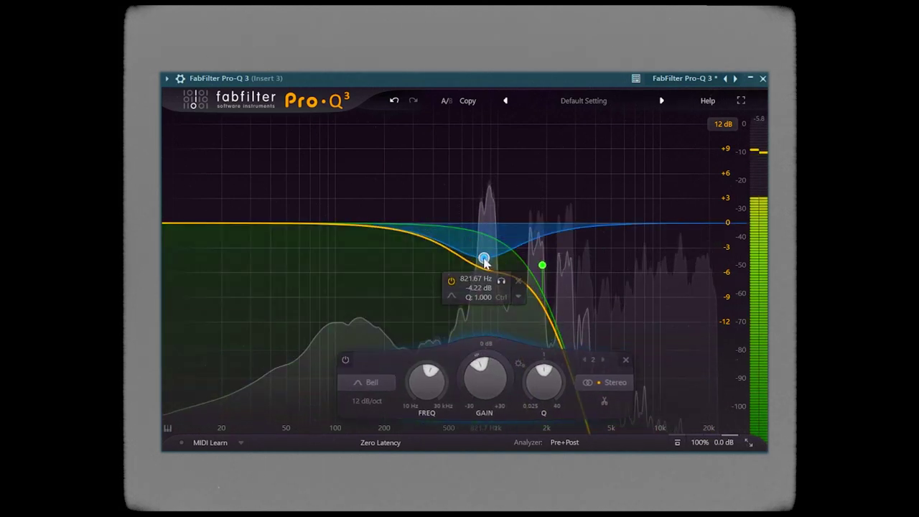
{"action": "left_click_drag", "start_coordinate": [484, 263], "coordinate": [486, 267]}
{"action": "left_click", "coordinate": [542, 267]}
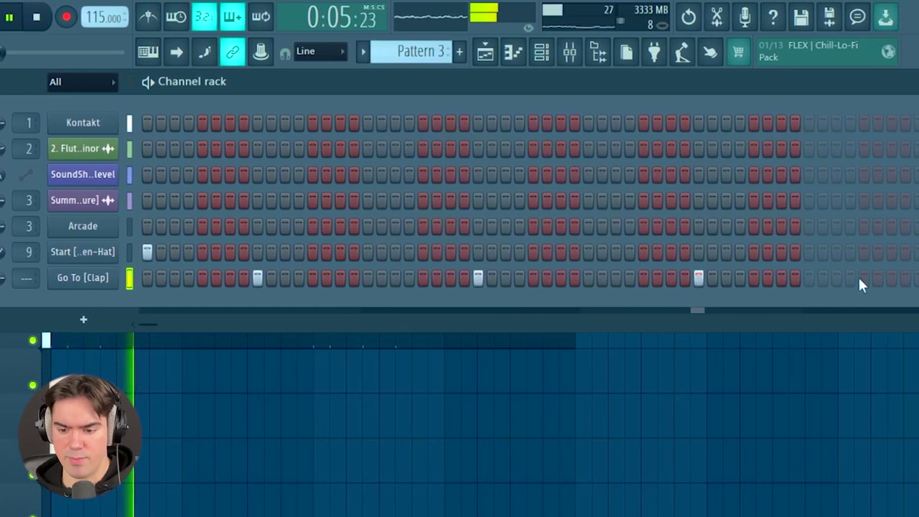
Step: Continue the Go To [Clap] pattern and insert an extra, quieter clap between the seventh and eighth hits
{"action": "left_click", "coordinate": [883, 280]}
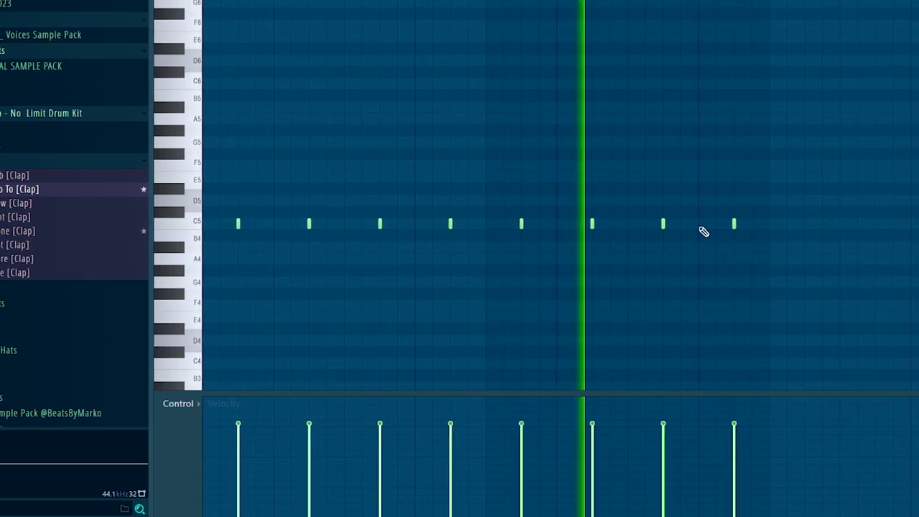
{"action": "left_click_drag", "start_coordinate": [648, 227], "coordinate": [680, 224]}
{"action": "scroll", "coordinate": [628, 223], "scroll_direction": "down", "scroll_amount": 3}
{"action": "scroll", "coordinate": [630, 234], "scroll_direction": "up", "scroll_amount": 3}
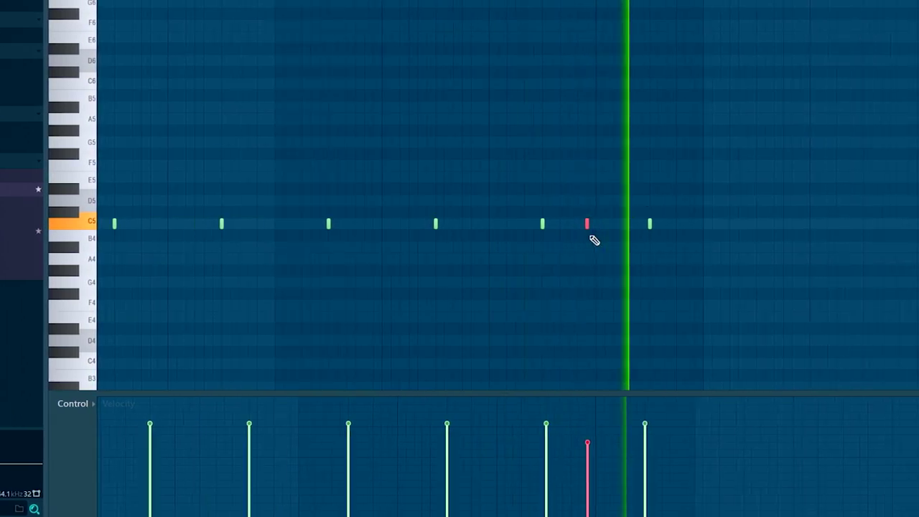
{"action": "scroll", "coordinate": [590, 229], "scroll_direction": "down", "scroll_amount": 3, "text": "ctrl"}
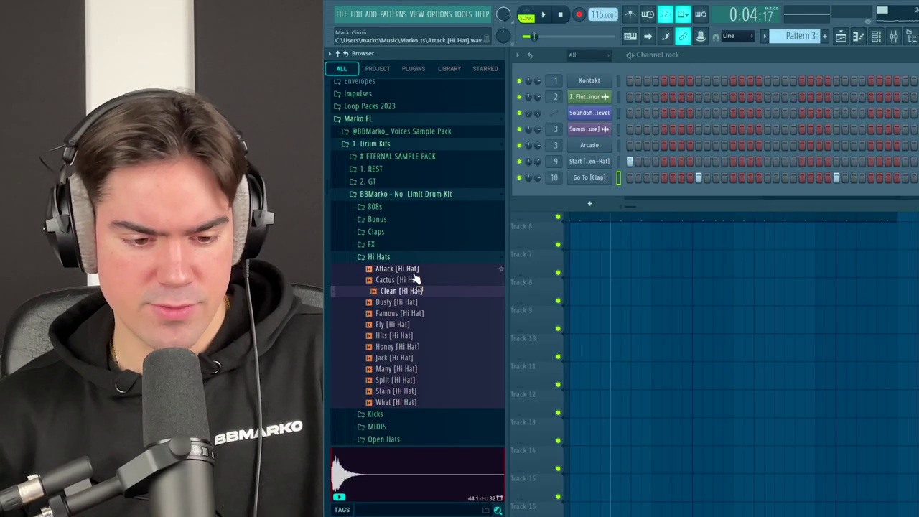
Step: Add "Attack [Hi Hat]" as a channel and replace bars 3 and 4 of its pattern with a copy of bars 1 and 2
{"action": "left_click_drag", "start_coordinate": [408, 270], "coordinate": [542, 244]}
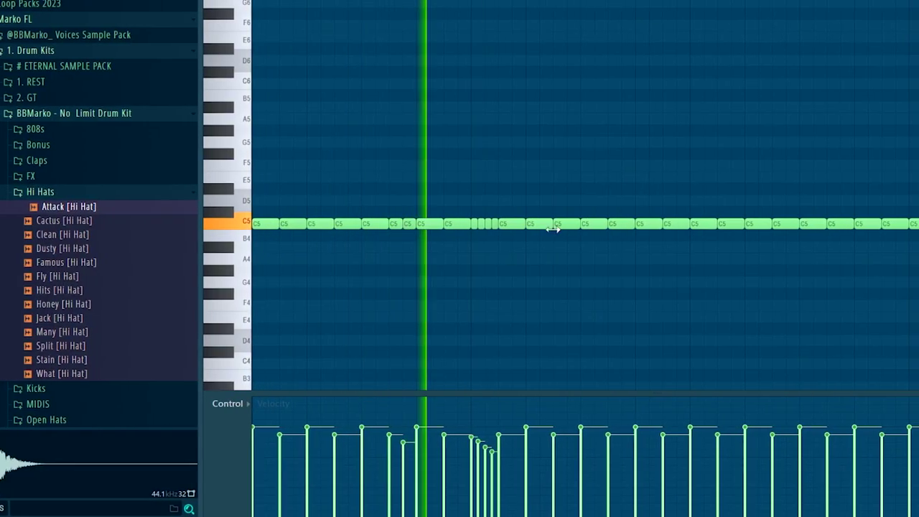
{"action": "scroll", "coordinate": [564, 304], "scroll_direction": "down", "scroll_amount": 1, "text": "ctrl"}
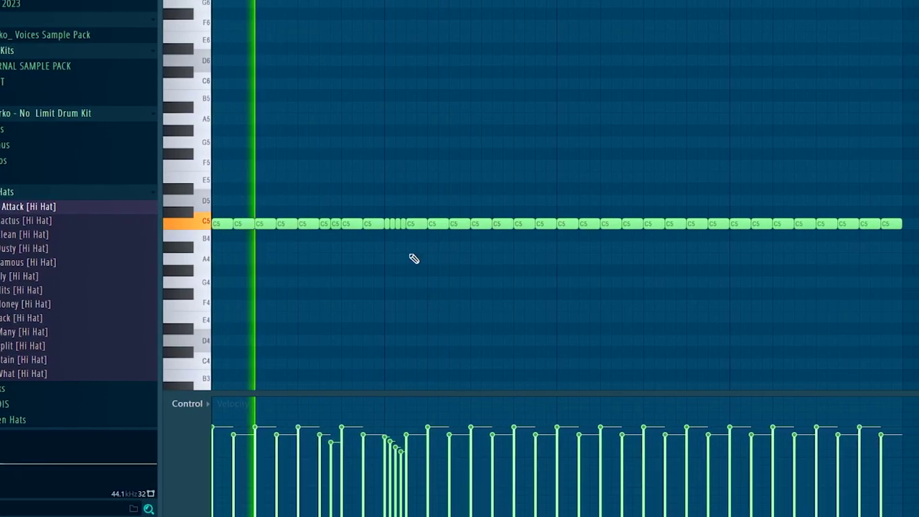
{"action": "left_click_drag", "start_coordinate": [564, 207], "coordinate": [898, 236], "text": "ctrl"}
{"action": "key", "text": "Delete"}
{"action": "key", "text": "ctrl+b"}
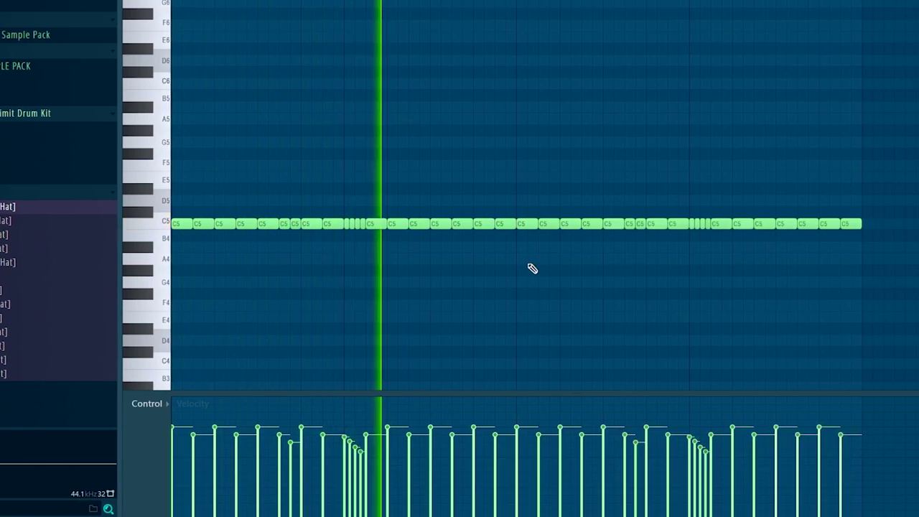
Step: Chop a C5 hi-hat note in bar 4 into a four-note roll with the chopper
{"action": "left_click", "coordinate": [739, 223]}
{"action": "key", "text": "alt+u"}
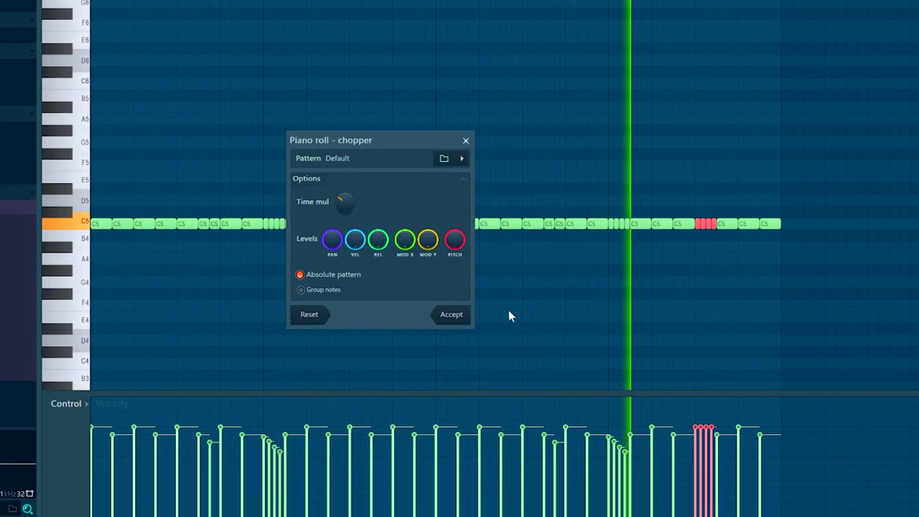
{"action": "key", "text": "Return"}
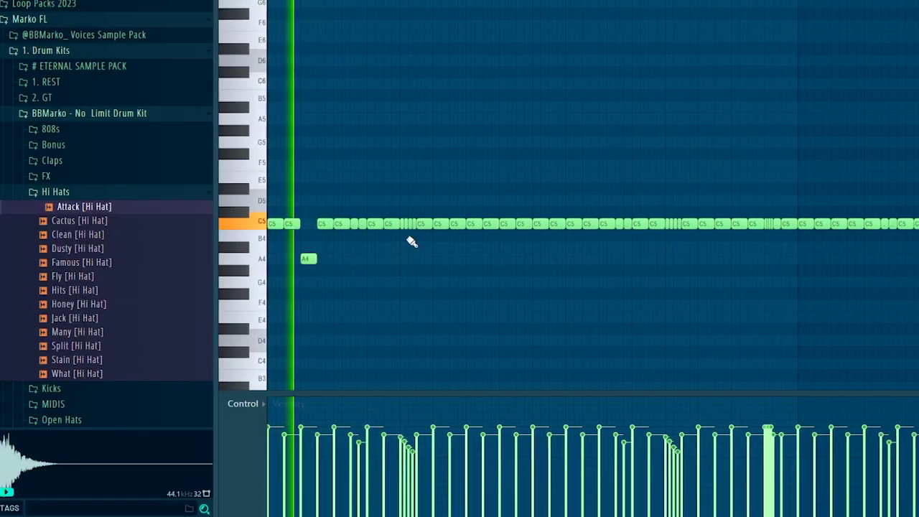
Step: Lower hi-hat notes following the first roll to B4 and A#4, and delete all hi-hat notes beyond bar 4
{"action": "left_click_drag", "start_coordinate": [423, 225], "coordinate": [424, 238]}
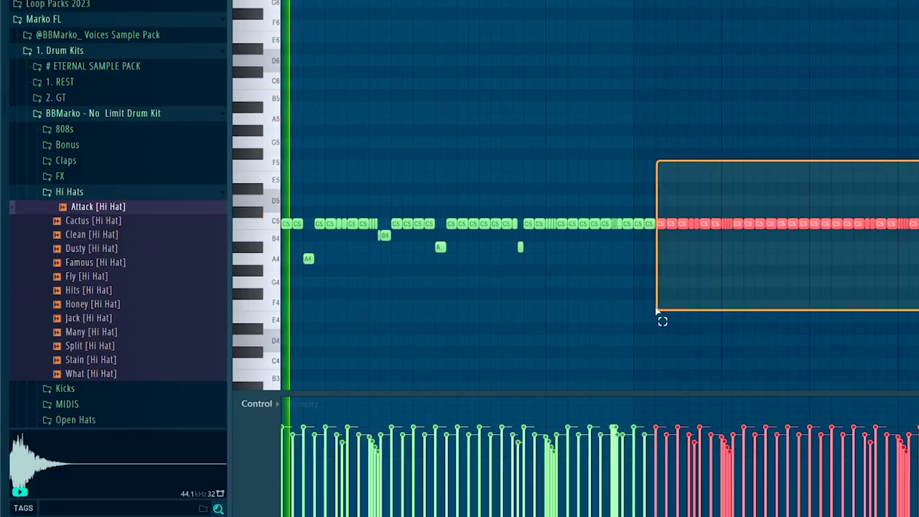
{"action": "left_click_drag", "start_coordinate": [659, 318], "coordinate": [638, 308]}
{"action": "key", "text": "Delete"}
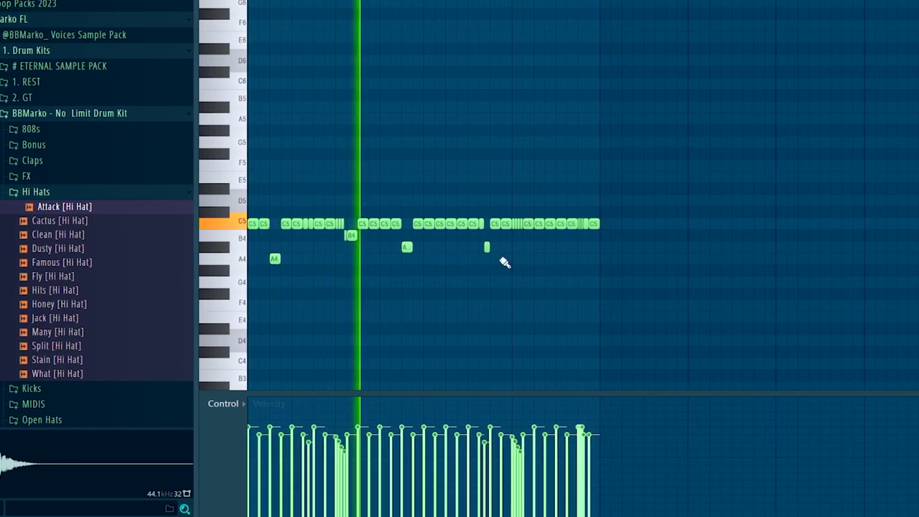
{"action": "scroll", "coordinate": [503, 277], "scroll_direction": "up", "scroll_amount": 1}
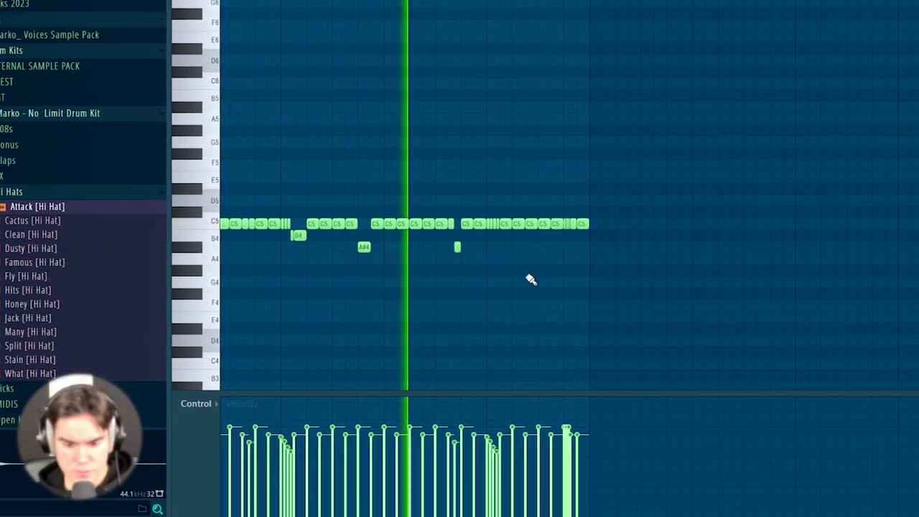
Step: Lower a hi-hat note at the second roll to A#4 and duplicate the four-bar hi-hat pattern
{"action": "left_click_drag", "start_coordinate": [499, 224], "coordinate": [498, 247]}
{"action": "key", "text": "ctrl+b"}
{"action": "key", "text": "ctrl+d"}
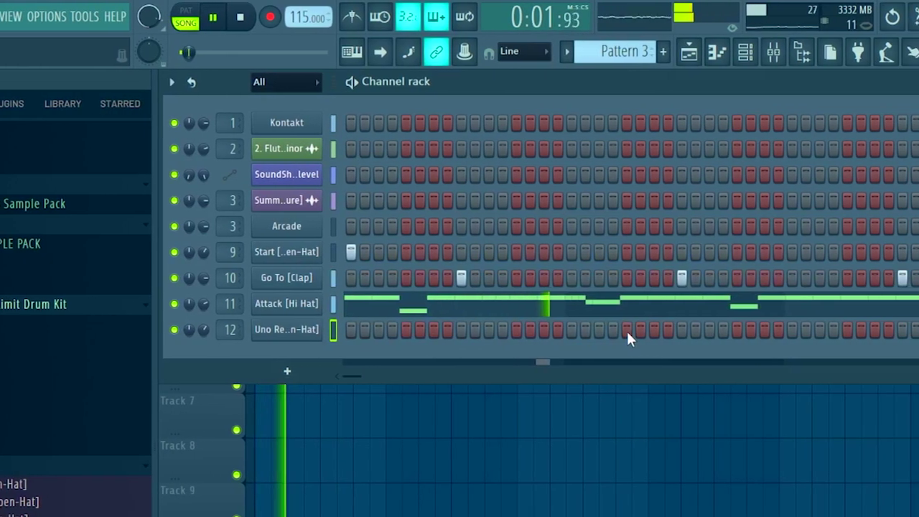
Step: Place an Uno Reverse [Open-Hat] hit on step 21 and repeat it at C5 four bars further on, in bar 6
{"action": "left_click", "coordinate": [662, 331]}
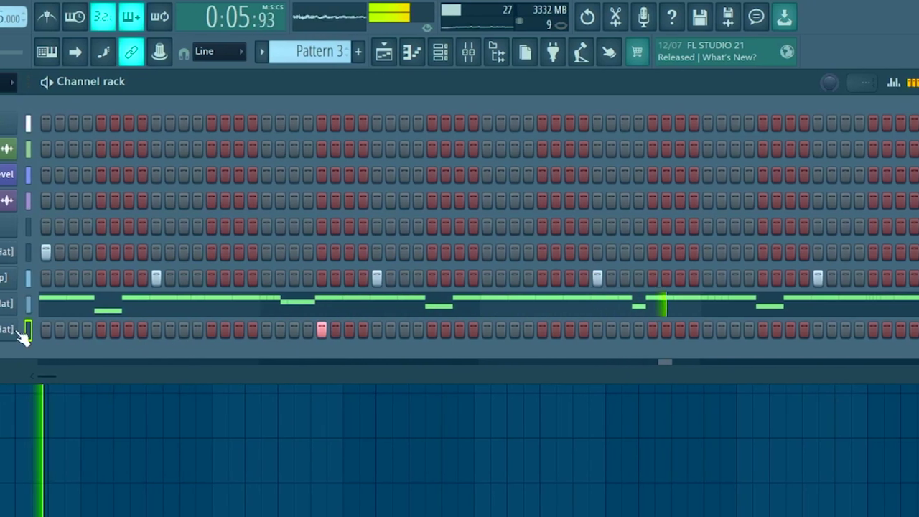
{"action": "right_click", "coordinate": [45, 329]}
{"action": "left_click", "coordinate": [80, 327]}
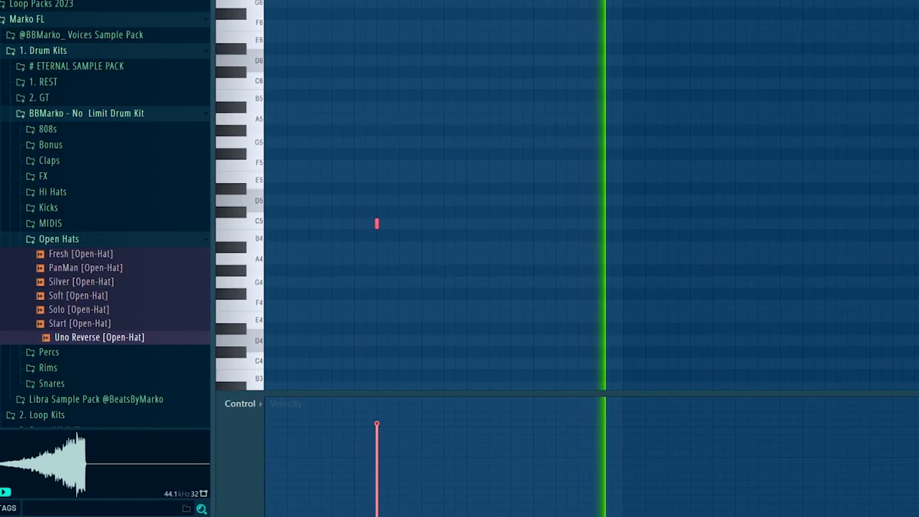
{"action": "left_click", "coordinate": [747, 223]}
{"action": "key", "text": "ctrl+d"}
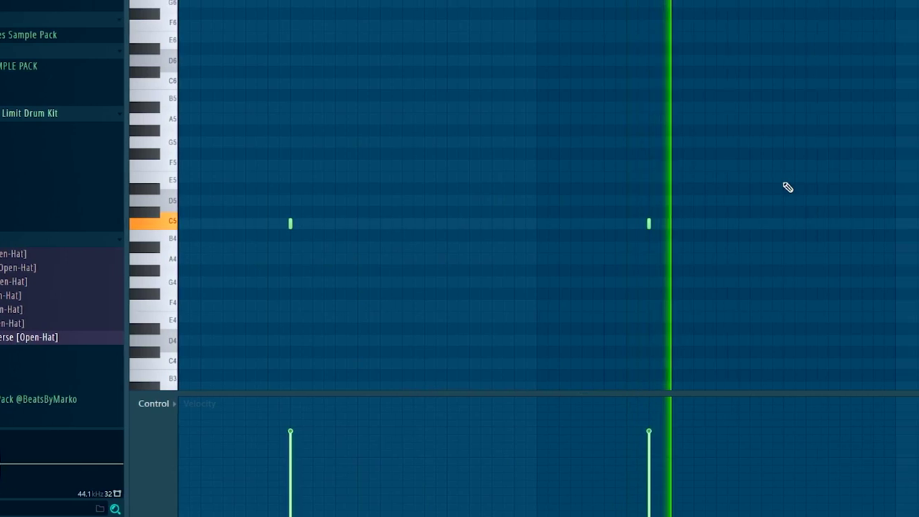
{"action": "left_click_drag", "start_coordinate": [715, 160], "coordinate": [596, 287]}
{"action": "key", "text": "ctrl+d"}
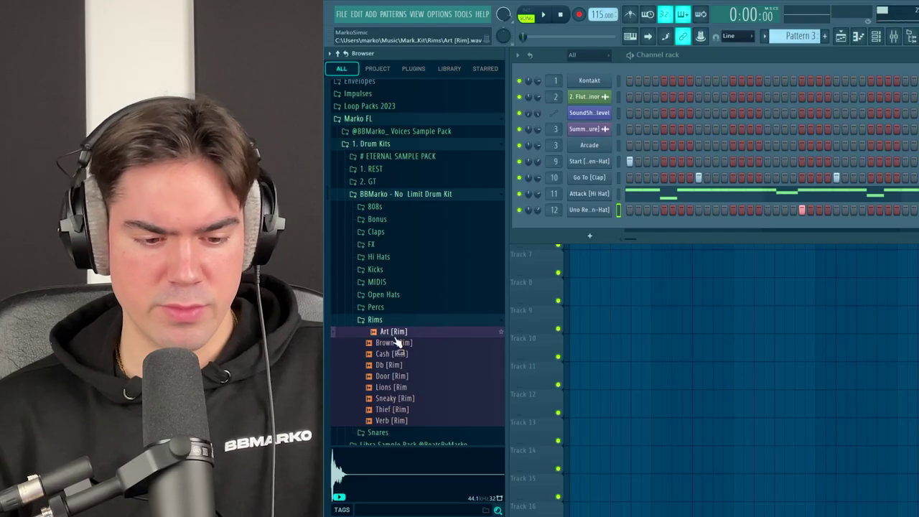
Step: Add the Art [Rim] sample as a channel and place hits every 16 steps from step 3, including steps 19 and 35
{"action": "left_click_drag", "start_coordinate": [395, 343], "coordinate": [711, 233]}
{"action": "key", "text": "space"}
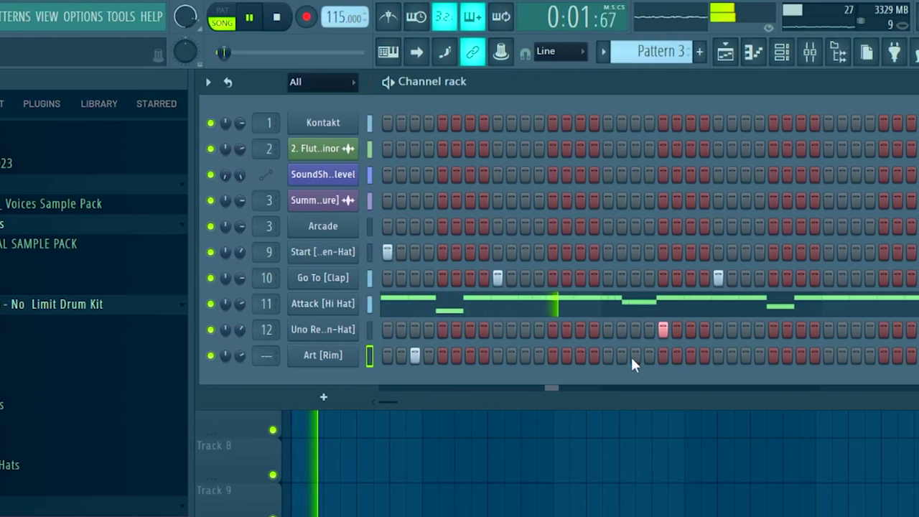
{"action": "left_click", "coordinate": [632, 355]}
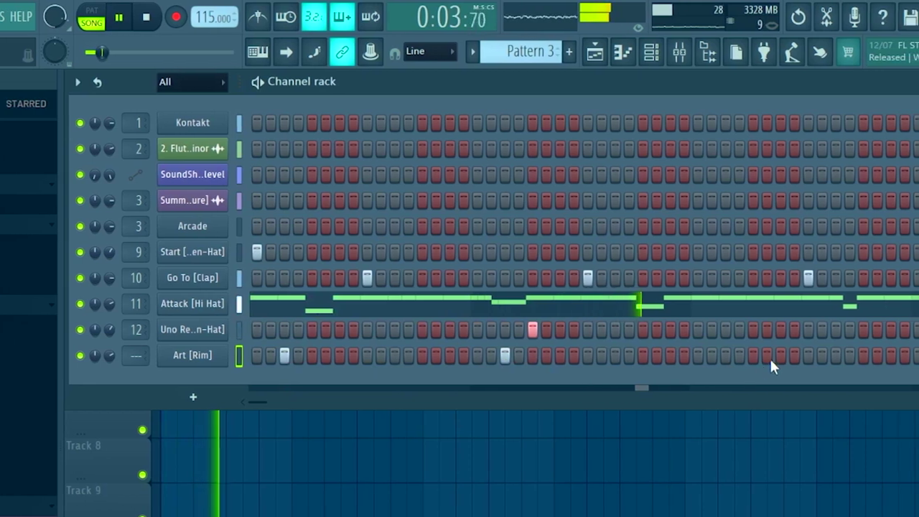
{"action": "left_click", "coordinate": [726, 355]}
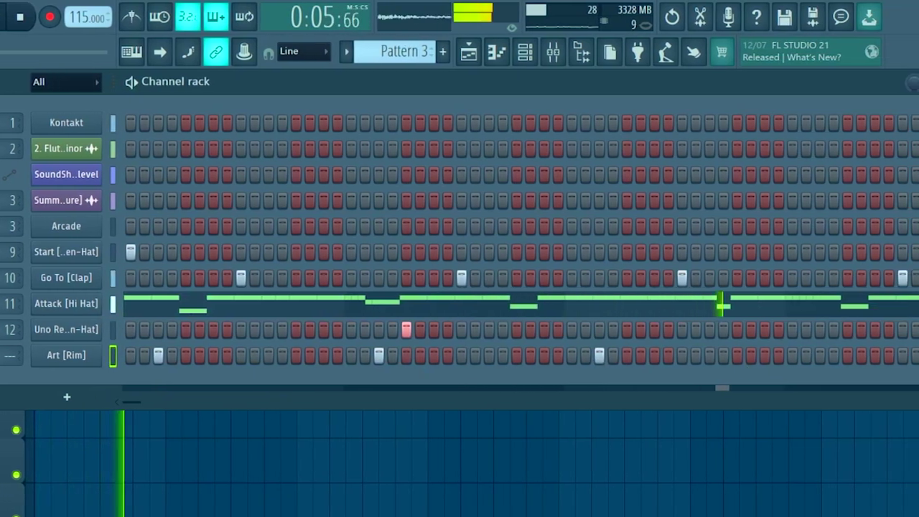
{"action": "left_click", "coordinate": [901, 355]}
{"action": "left_click", "coordinate": [918, 355]}
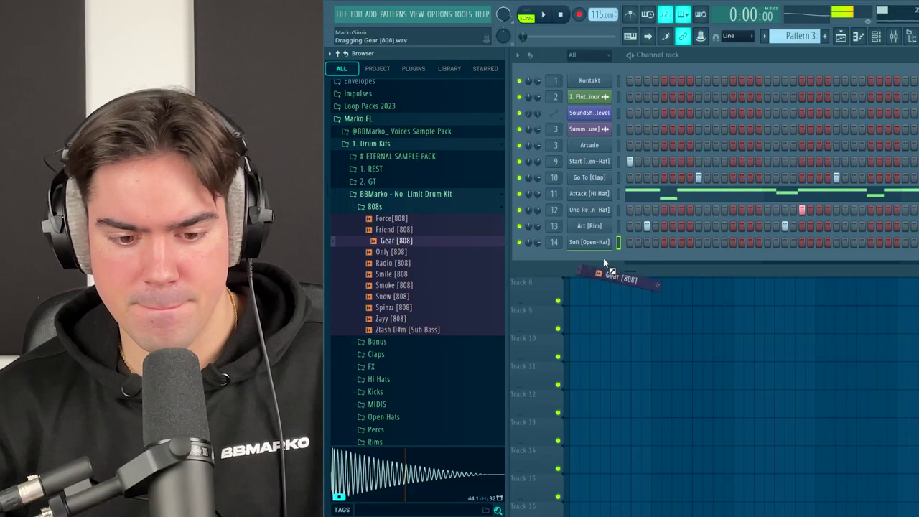
Step: Add the Gear [808] sample as a channel and duplicate its G5 note pattern directly after itself, transposed down to D5
{"action": "left_click_drag", "start_coordinate": [604, 258], "coordinate": [605, 263]}
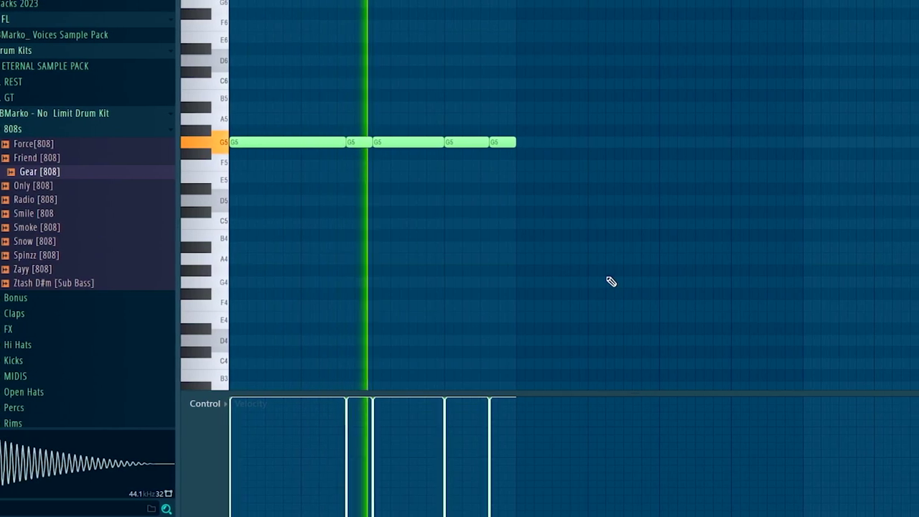
{"action": "key", "text": "ctrl+b"}
{"action": "key", "text": "Down"}
{"action": "key", "text": "Down"}
{"action": "key", "text": "Down"}
{"action": "key", "text": "Down"}
{"action": "key", "text": "Down"}
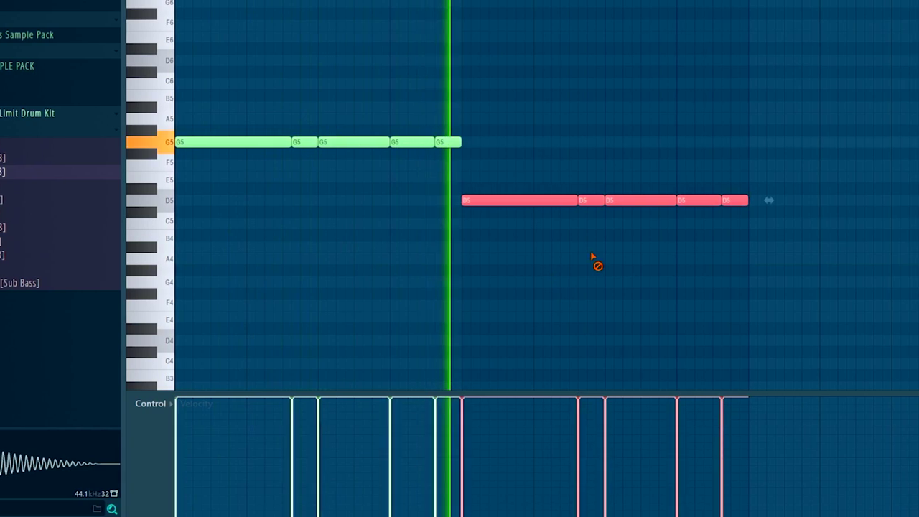
{"action": "key", "text": "ctrl+d"}
{"action": "scroll", "coordinate": [600, 250], "scroll_direction": "up", "scroll_amount": 2}
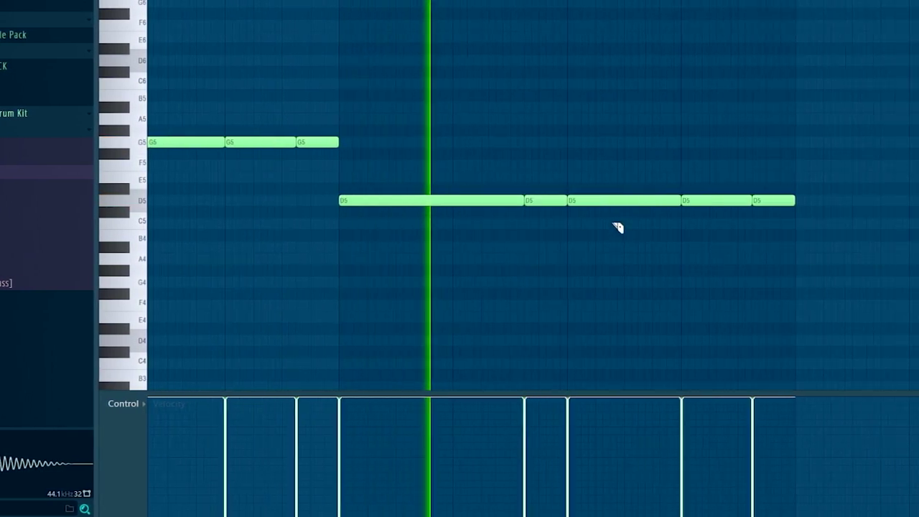
Step: Slice the third D5 808 note into three parts and the last D5 note into two short notes and a longer one
{"action": "left_click", "coordinate": [619, 201]}
{"action": "left_click", "coordinate": [632, 201]}
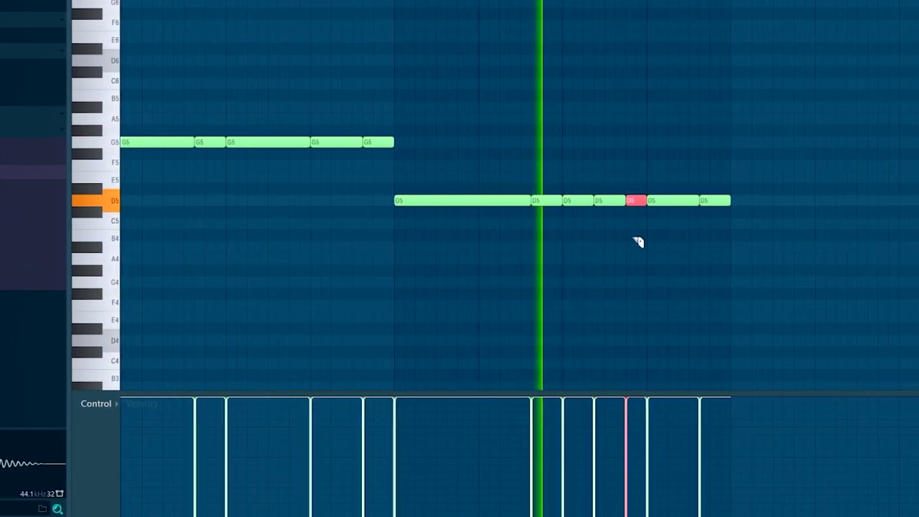
{"action": "left_click", "coordinate": [686, 203]}
{"action": "scroll", "coordinate": [691, 203], "scroll_direction": "up", "scroll_amount": 2}
{"action": "left_click", "coordinate": [692, 204]}
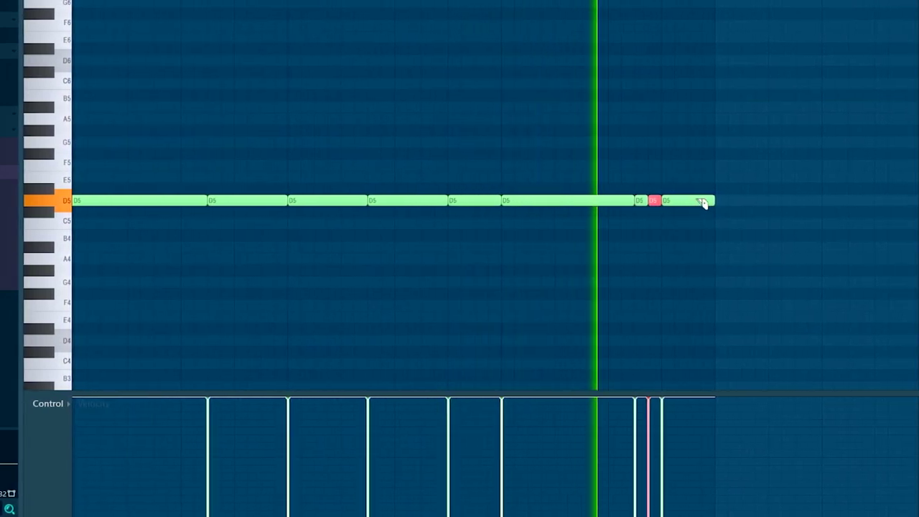
{"action": "scroll", "coordinate": [706, 216], "scroll_direction": "down", "scroll_amount": 3}
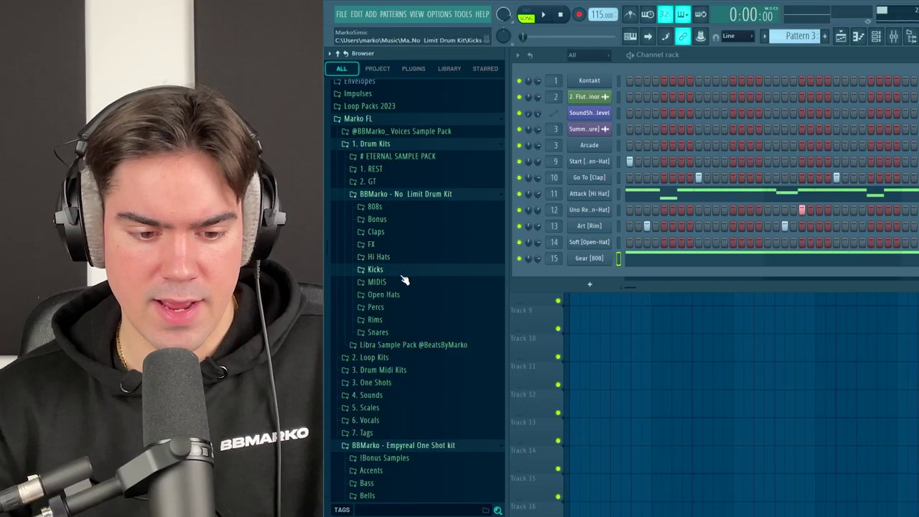
Step: Add the Love [Kick] sample as a channel and shift a C5 kick note in its pattern slightly earlier
{"action": "left_click", "coordinate": [388, 269]}
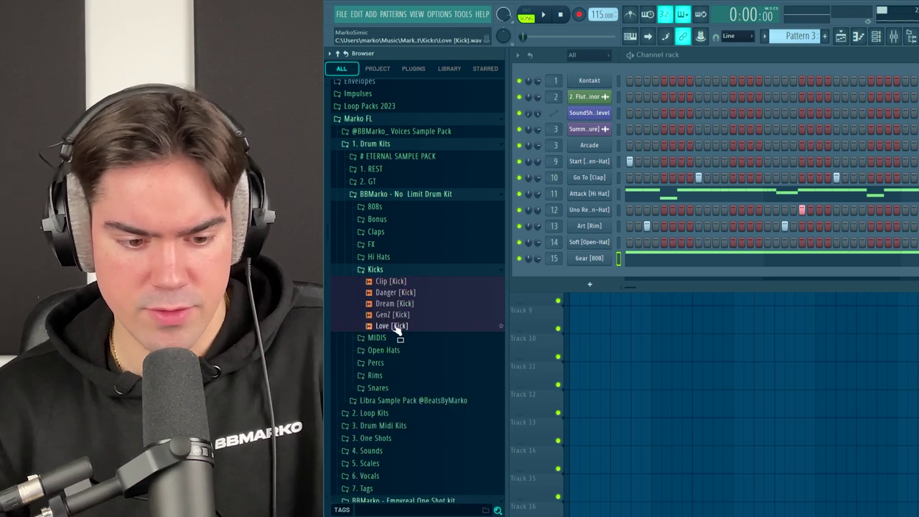
{"action": "left_click_drag", "start_coordinate": [397, 330], "coordinate": [623, 260]}
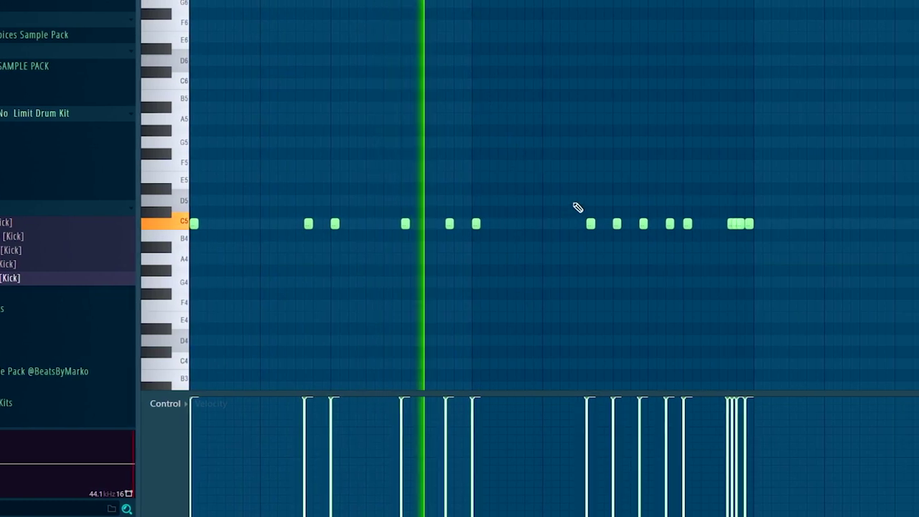
{"action": "scroll", "coordinate": [603, 243], "scroll_direction": "up", "scroll_amount": 2}
{"action": "left_click_drag", "start_coordinate": [622, 225], "coordinate": [611, 224]}
{"action": "scroll", "coordinate": [634, 271], "scroll_direction": "down", "scroll_amount": 2}
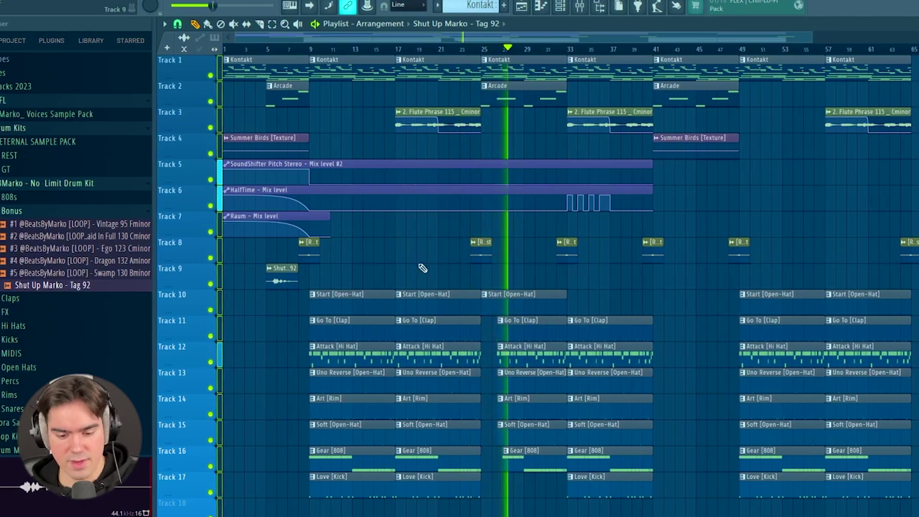
{"action": "left_click_drag", "start_coordinate": [489, 335], "coordinate": [489, 471]}
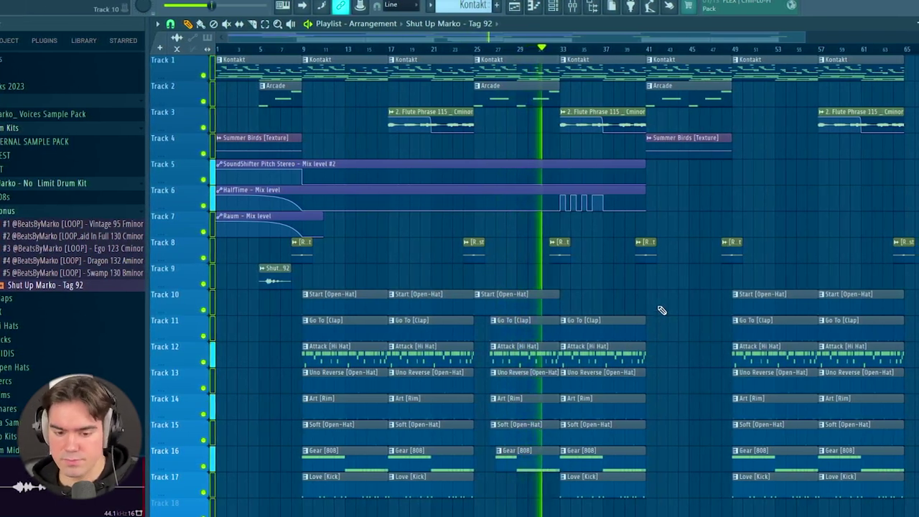
{"action": "left_click_drag", "start_coordinate": [581, 251], "coordinate": [616, 76]}
{"action": "key", "text": "ctrl+d"}
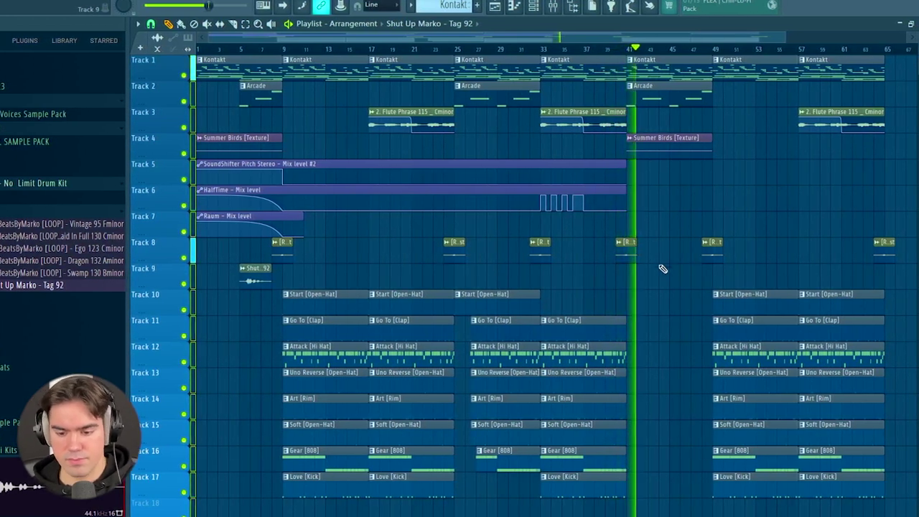
{"action": "left_click_drag", "start_coordinate": [654, 263], "coordinate": [681, 68], "text": "ctrl"}
{"action": "left_click", "coordinate": [690, 115], "text": "ctrl"}
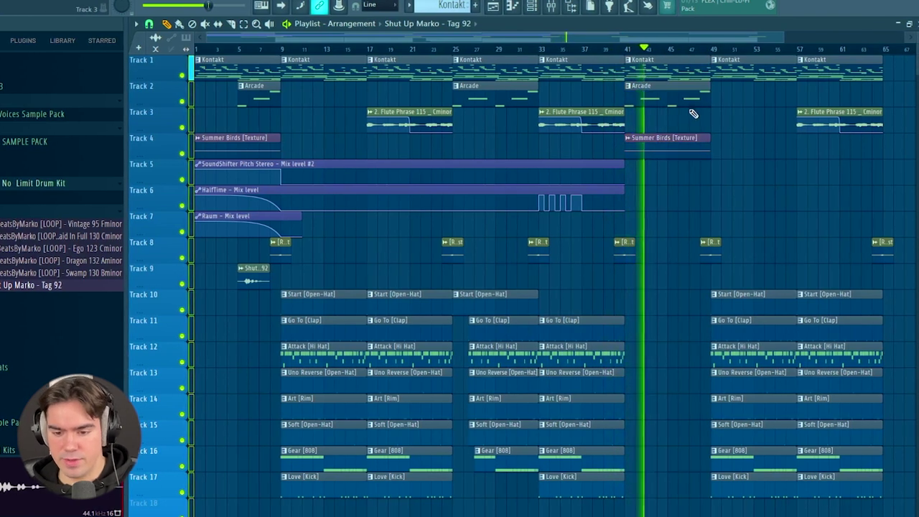
{"action": "left_click_drag", "start_coordinate": [751, 147], "coordinate": [686, 146]}
{"action": "left_click", "coordinate": [727, 162], "text": "ctrl"}
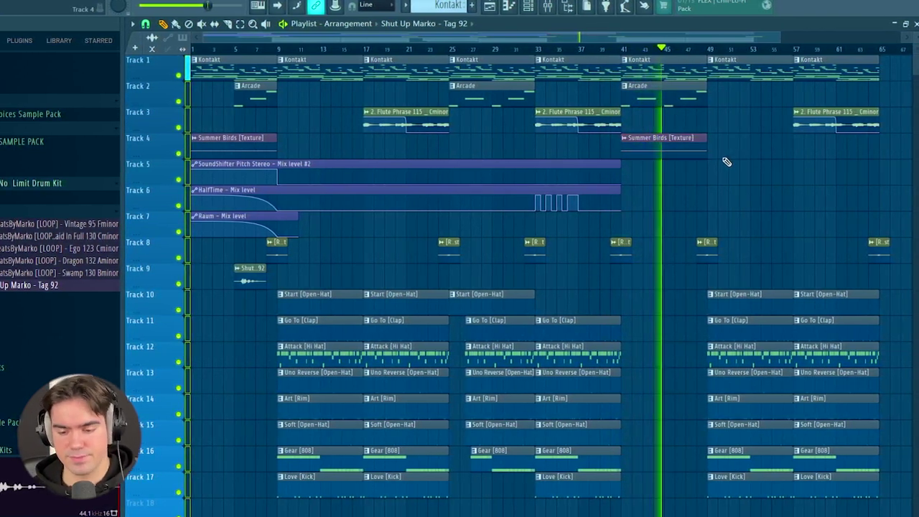